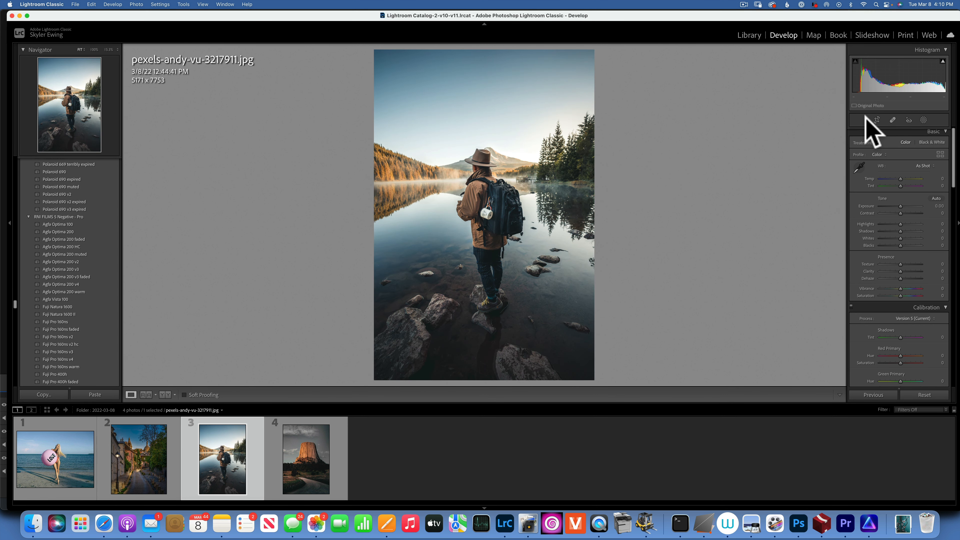
- Look through the options of the crop, spot removal and red eye correction tools, including the crop aspect ratios
left_click(876, 120)
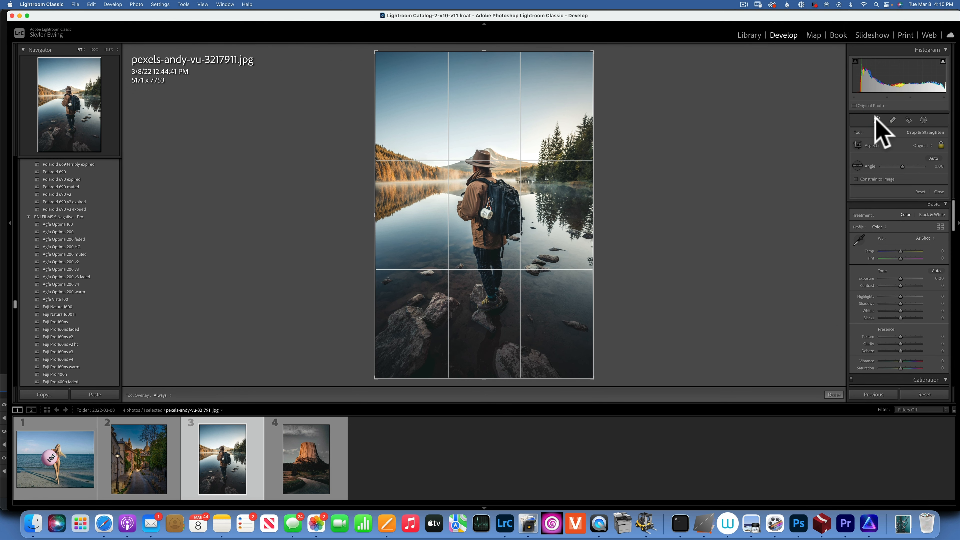
left_click(923, 145)
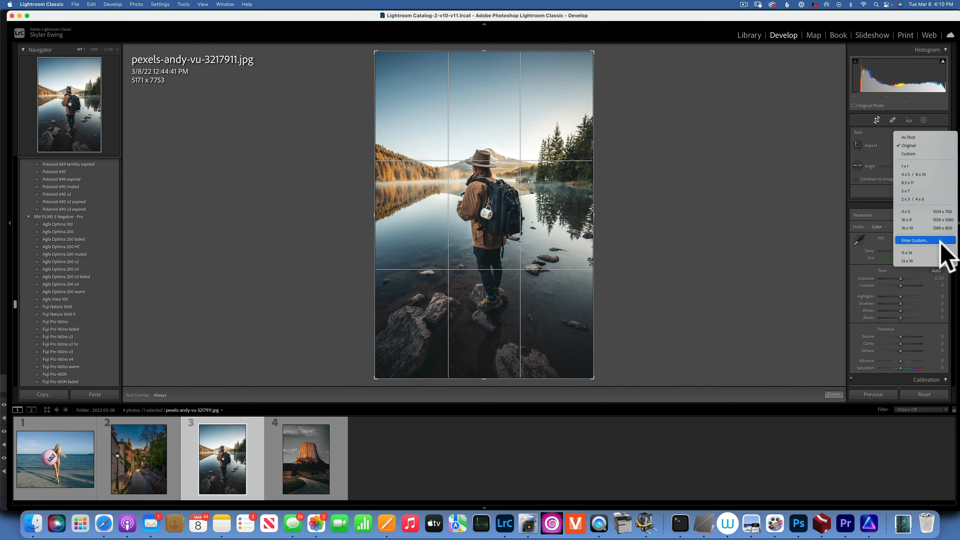
left_click(874, 120)
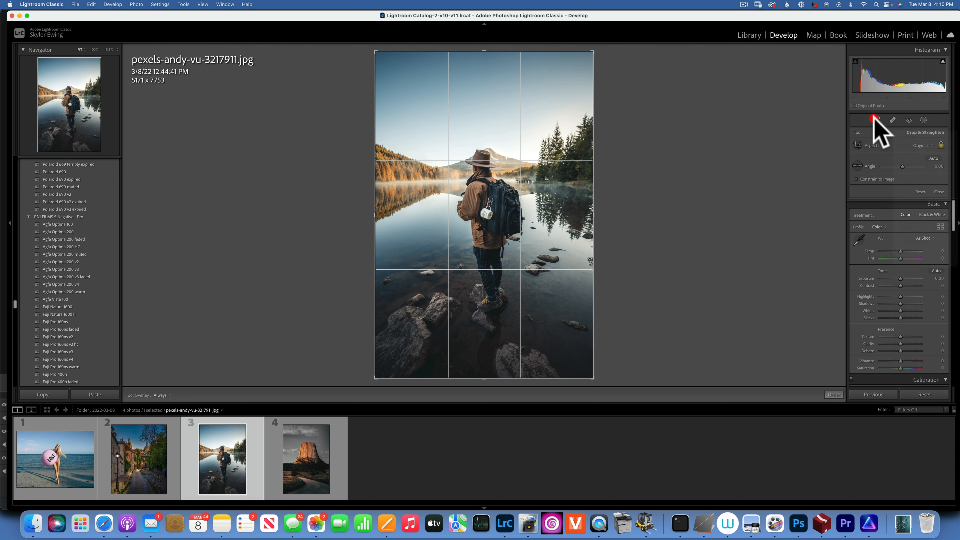
left_click(892, 120)
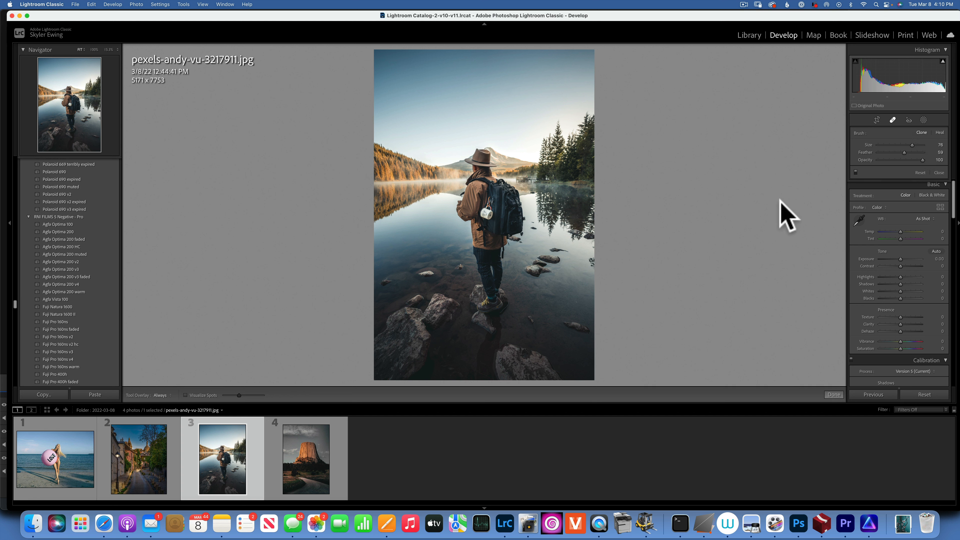
left_click(909, 119)
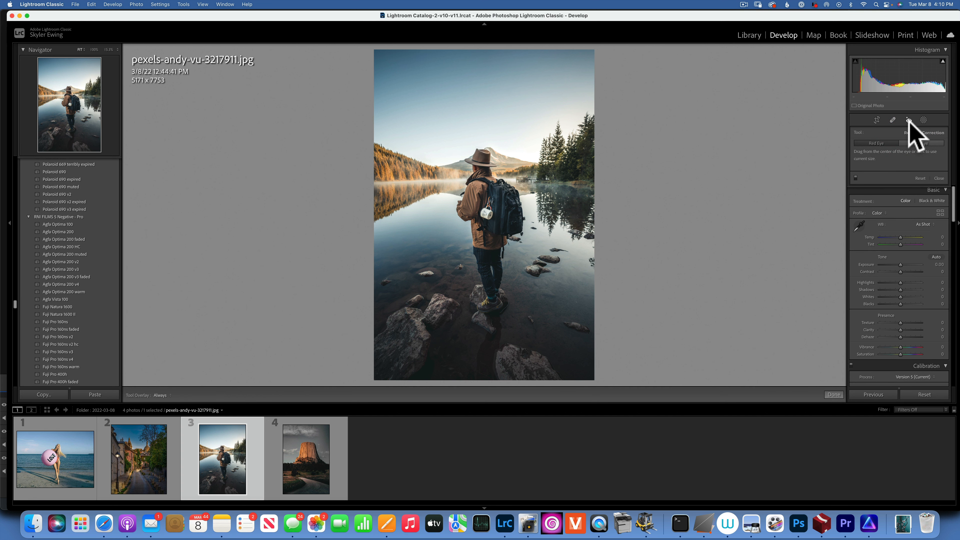
- Create a mask of the hiker using Select Subject
left_click(923, 120)
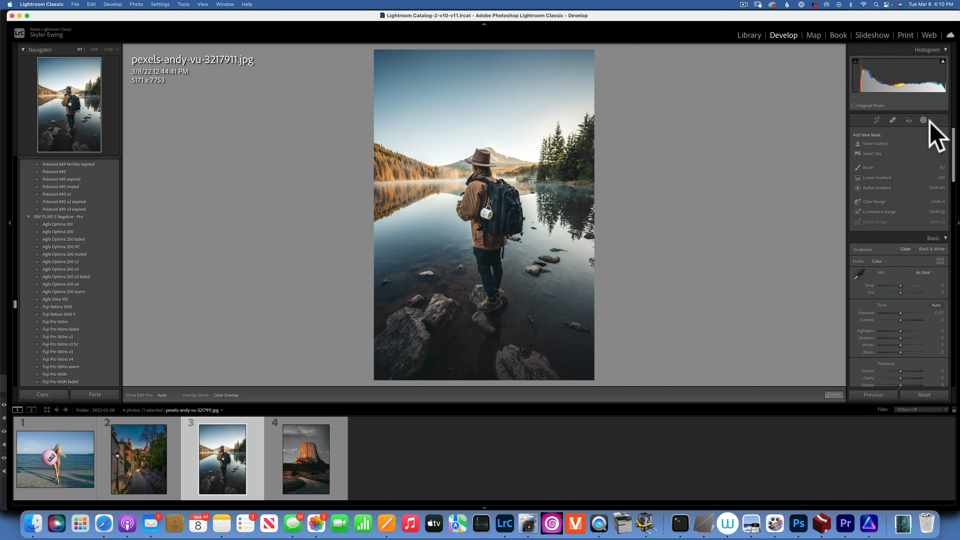
left_click(878, 143)
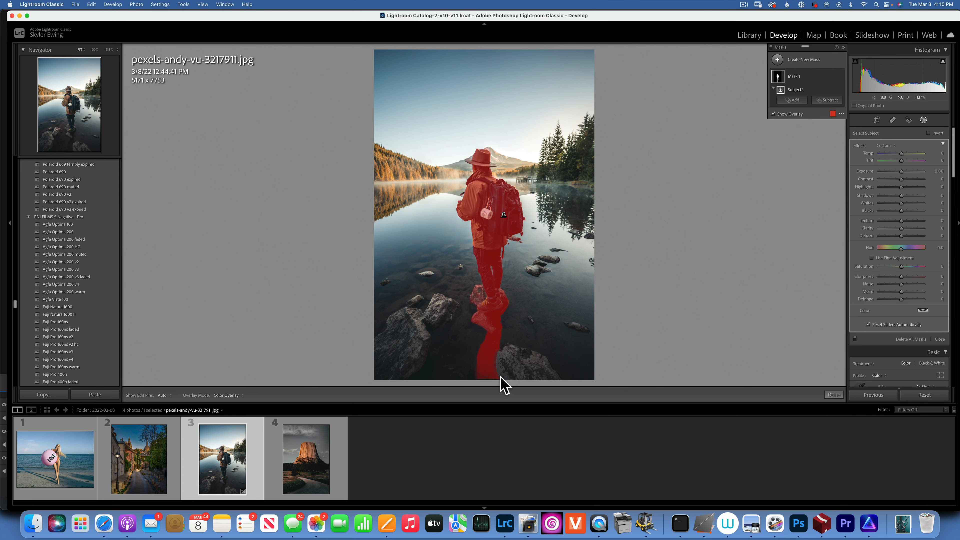
left_click(923, 119)
left_click(923, 120)
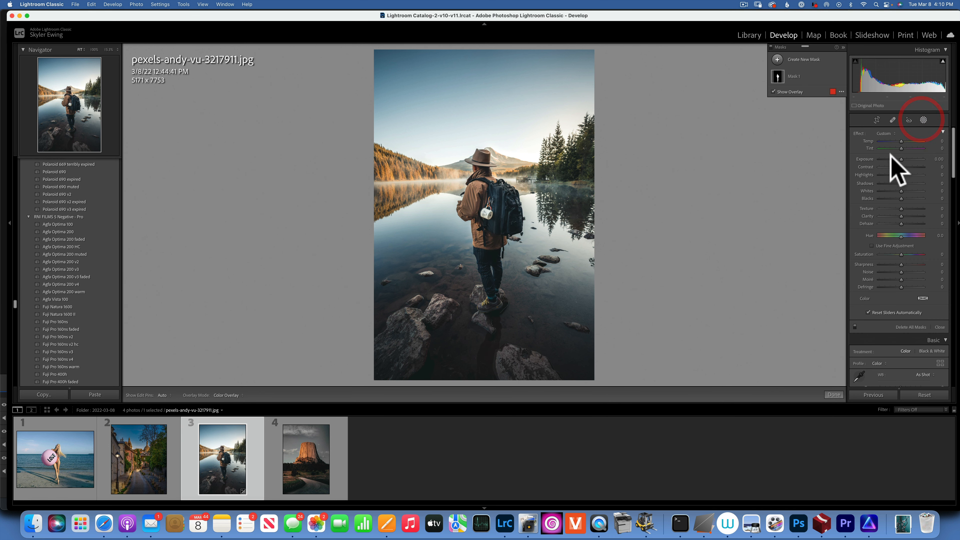
- Delete the subject mask from the photo
left_click(778, 76)
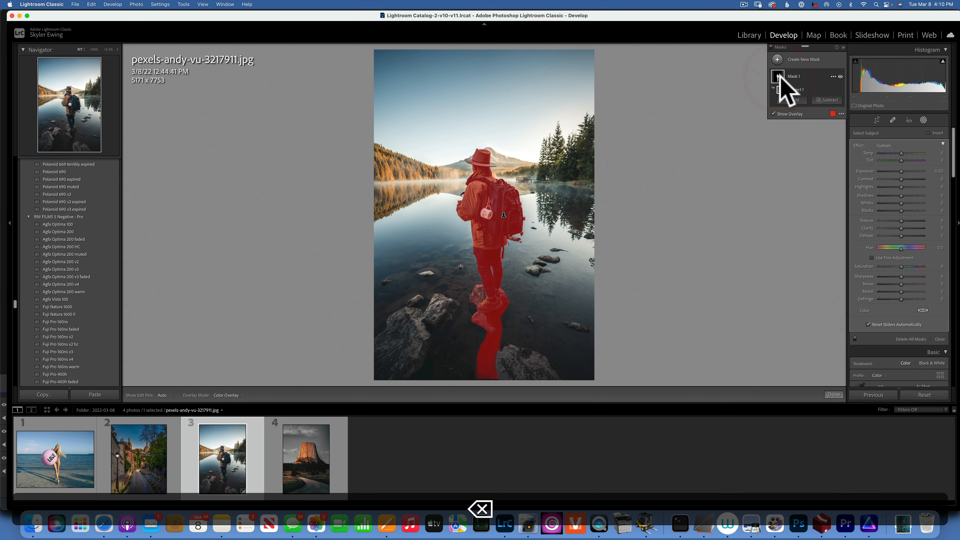
left_click(784, 77)
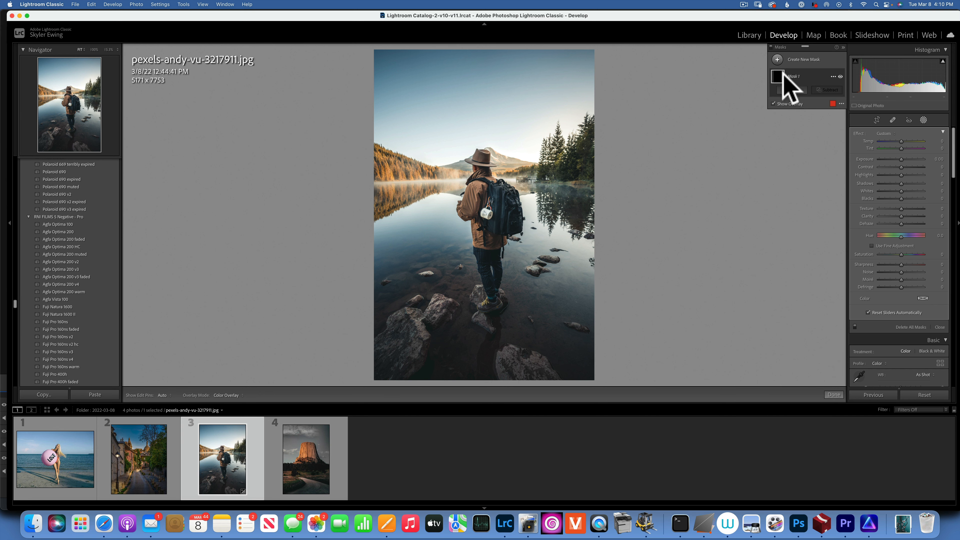
key("BackSpace")
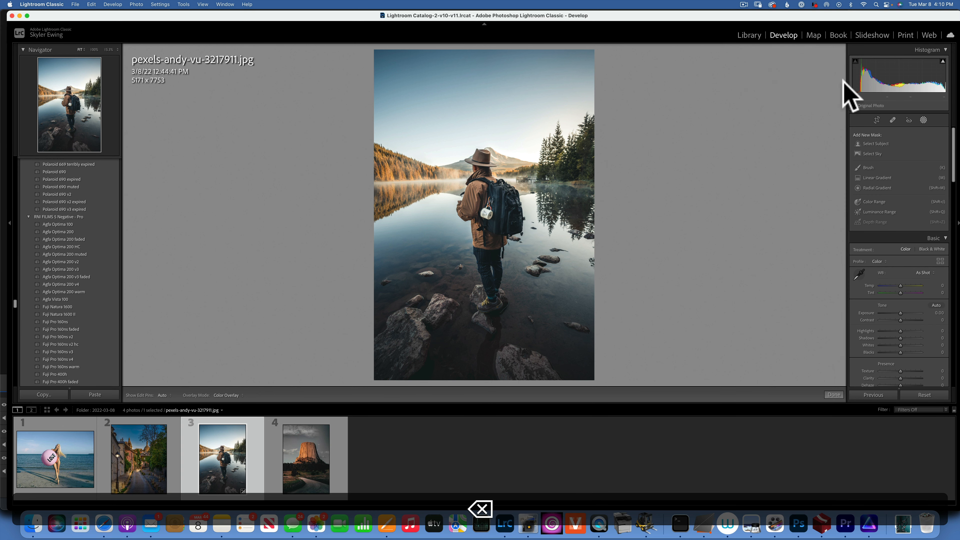
- Try a Select Sky mask with a slight exposure change, reset the exposure and delete the mask
left_click(924, 119)
left_click(923, 119)
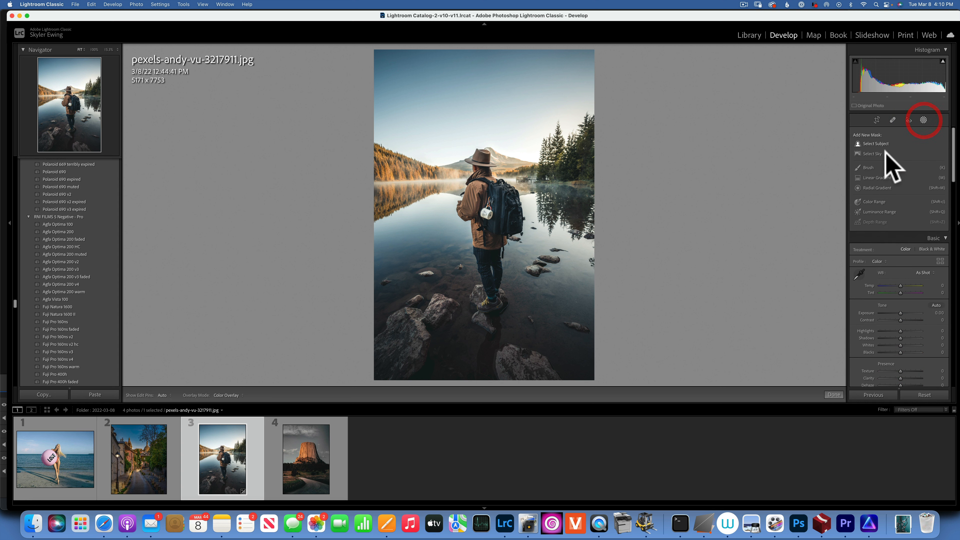
left_click(876, 153)
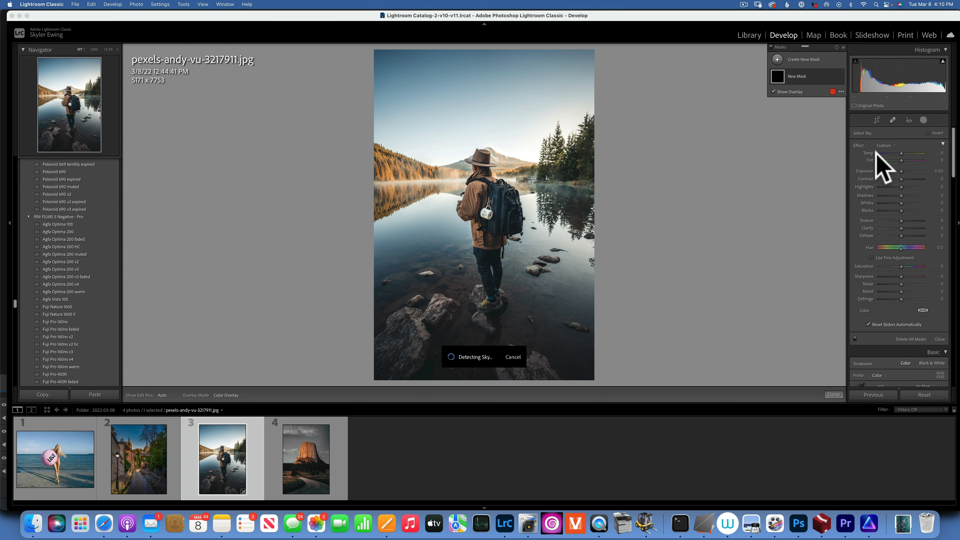
mouse_move(901, 171)
left_mouse_down()
mouse_move(885, 171)
mouse_move(918, 171)
mouse_move(897, 172)
left_mouse_up()
double_click(864, 171)
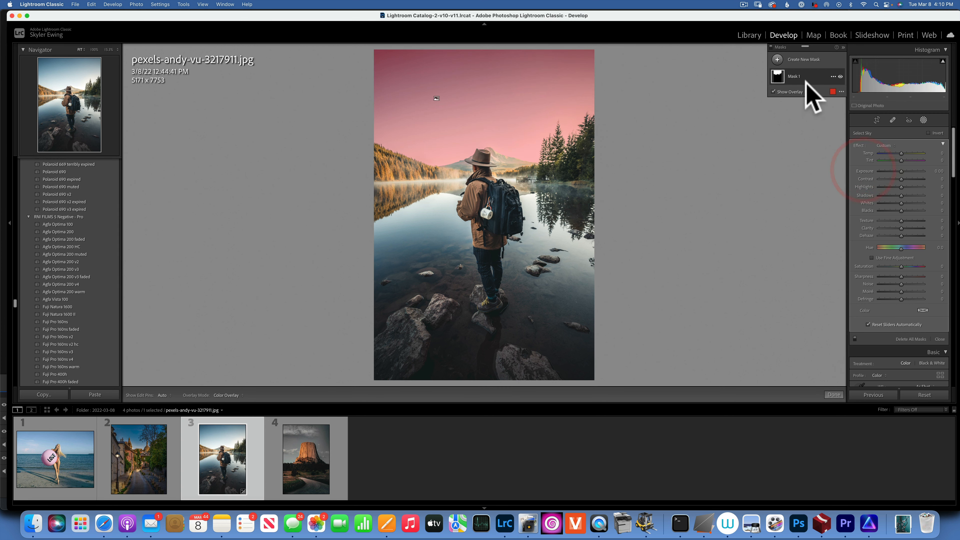
key("BackSpace")
- Try a brush mask with a short stroke in the sky above the hiker, and delete the mask
left_click(925, 119)
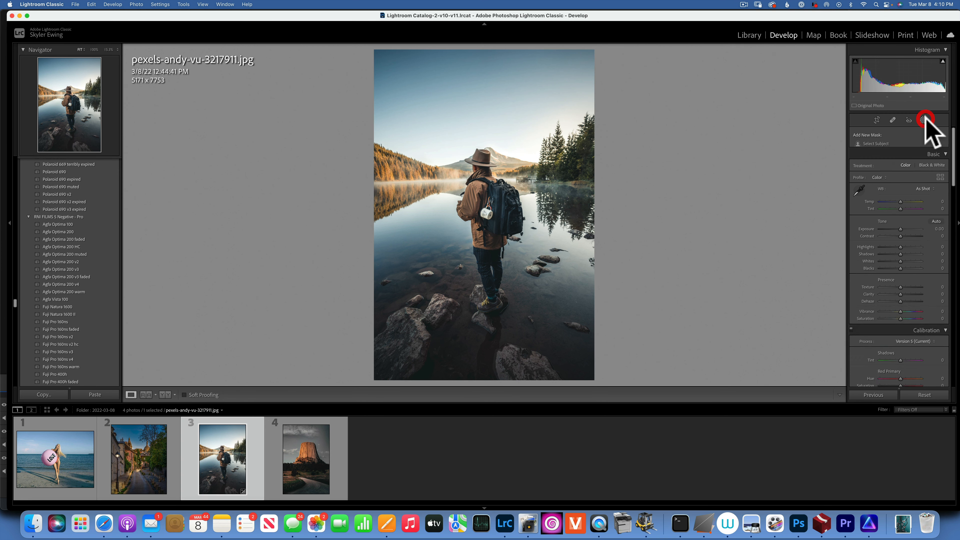
left_click(924, 120)
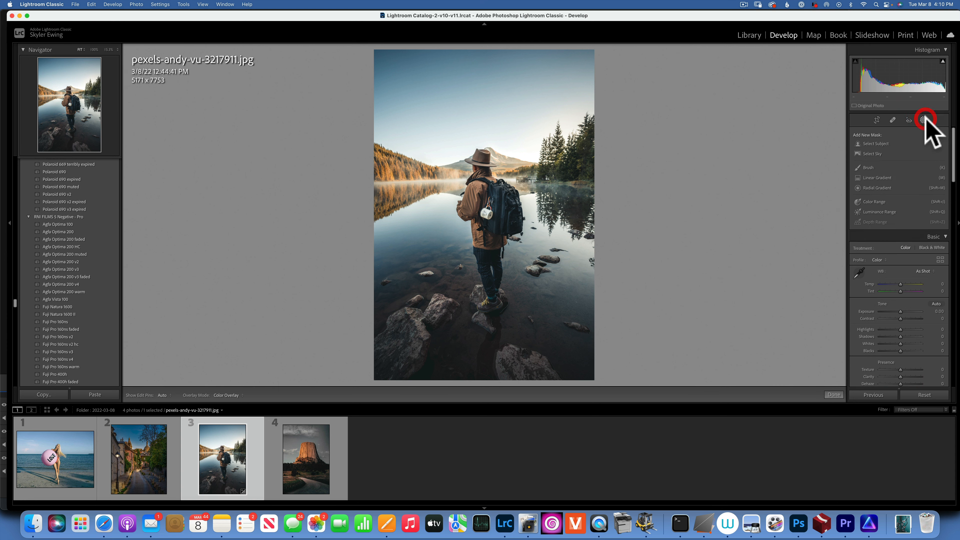
left_click(872, 167)
mouse_move(486, 111)
left_mouse_down()
mouse_move(495, 96)
mouse_move(519, 101)
left_mouse_up()
key("BackSpace")
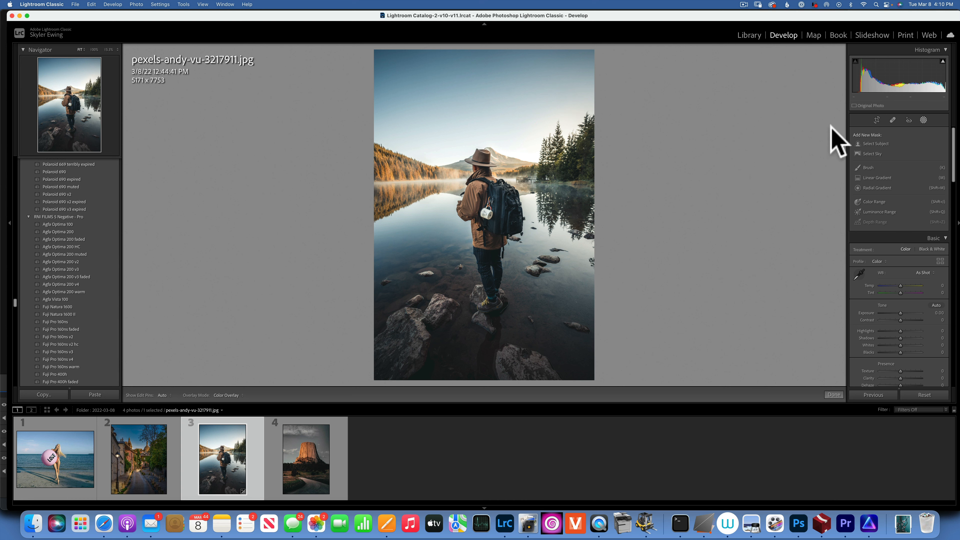
- Try a linear gradient over the sky down to the shoreline with lowered Highlights, and delete the mask
left_click(878, 178)
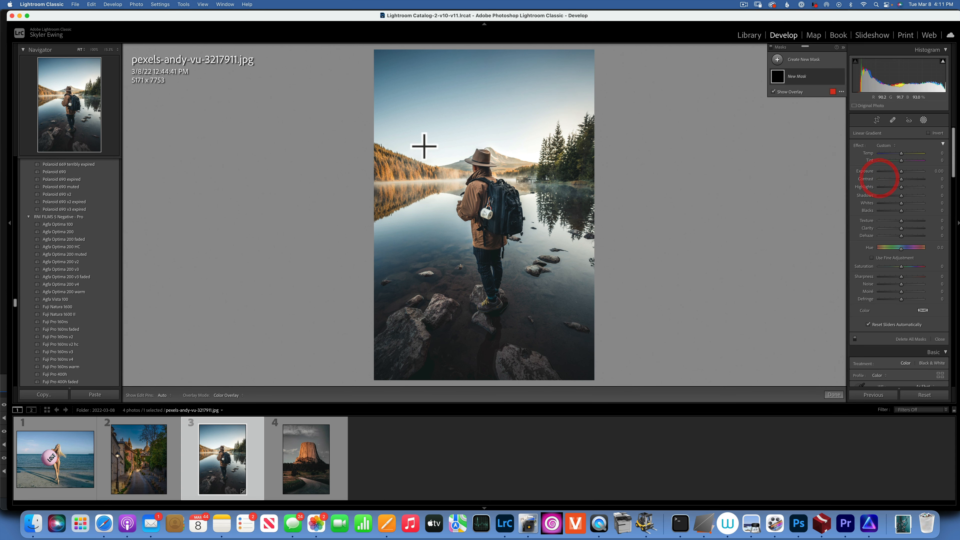
left_click_drag(449, 161, 450, 191)
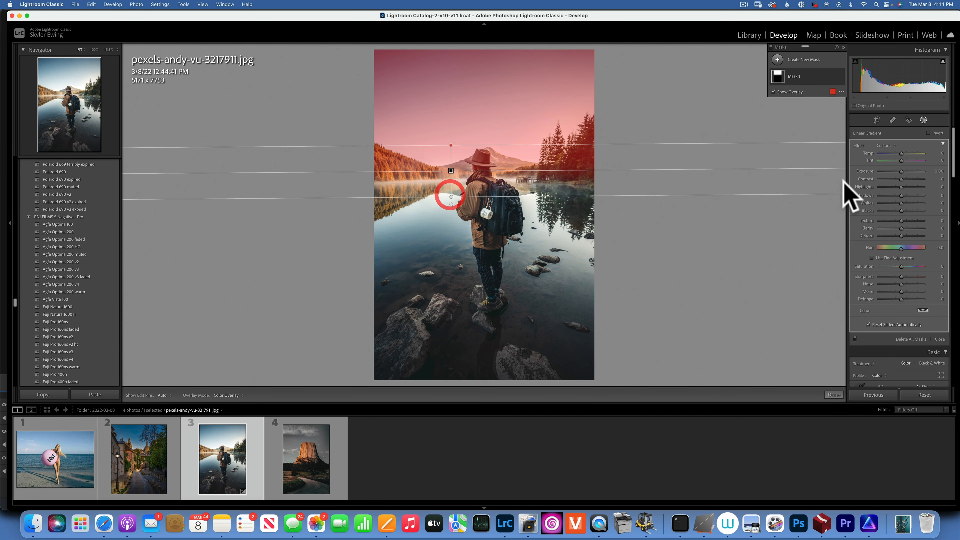
mouse_move(901, 186)
left_mouse_down()
mouse_move(866, 187)
mouse_move(891, 187)
left_mouse_up()
left_click(923, 120)
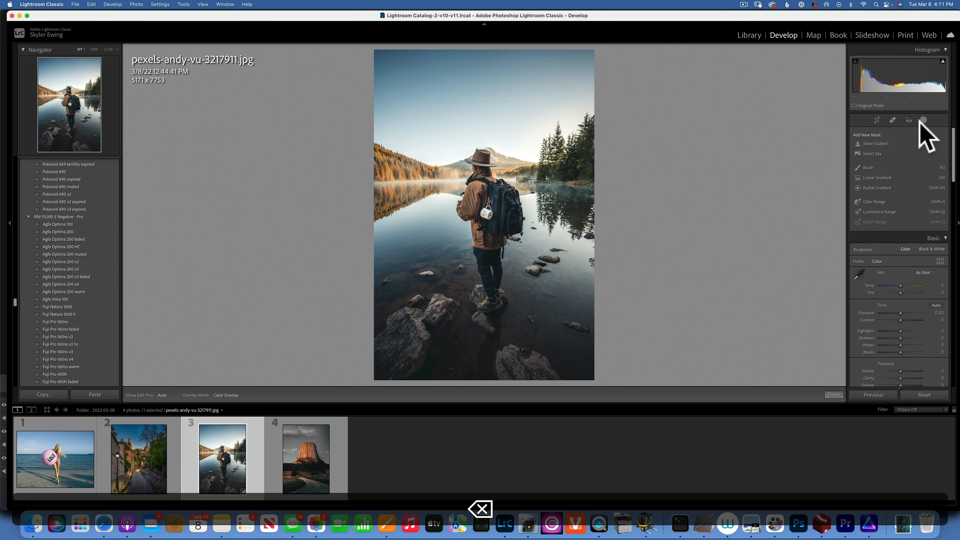
- Place a large radial gradient centred beside the hiker's hat, lower its Dehaze and set its Temp to 37
left_click(881, 186)
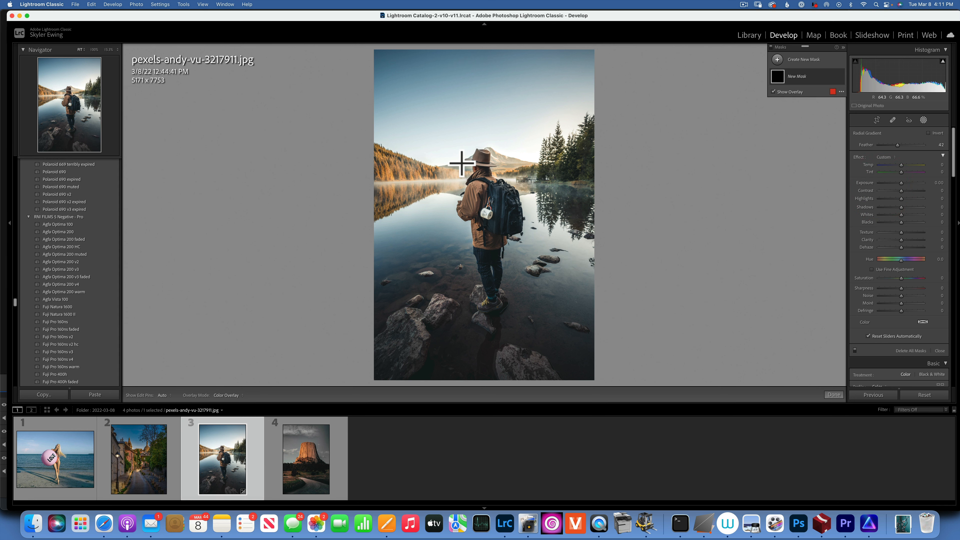
left_click_drag(461, 163, 624, 272)
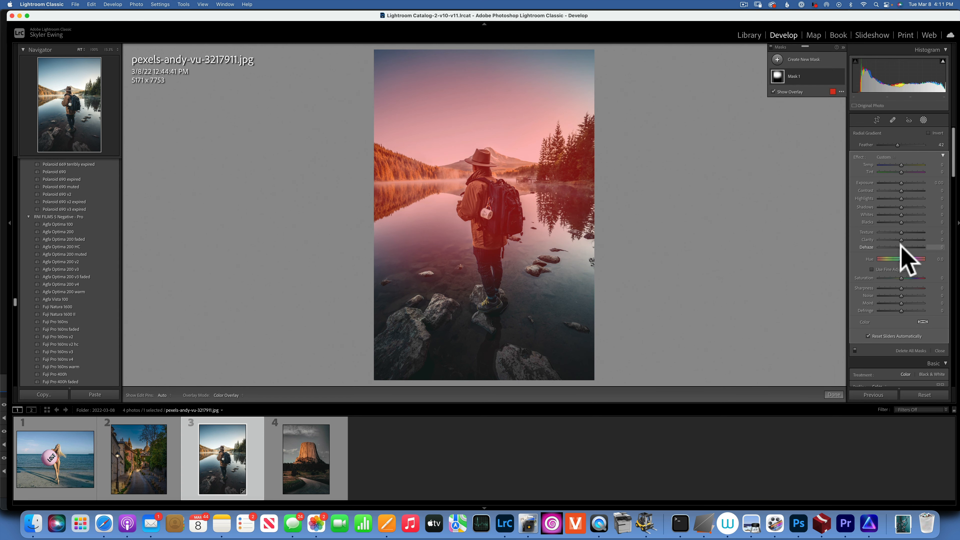
mouse_move(901, 246)
left_mouse_down()
mouse_move(887, 247)
mouse_move(895, 247)
left_mouse_up()
left_click_drag(902, 165, 909, 164)
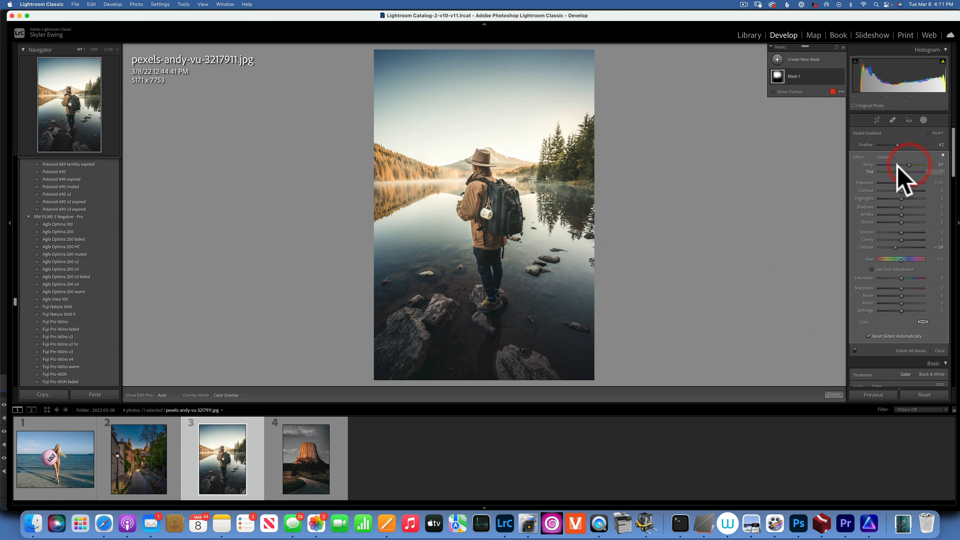
- Subtract the hiker from the radial gradient mask using Select Subject, and compare the photo before and after
left_click(833, 76)
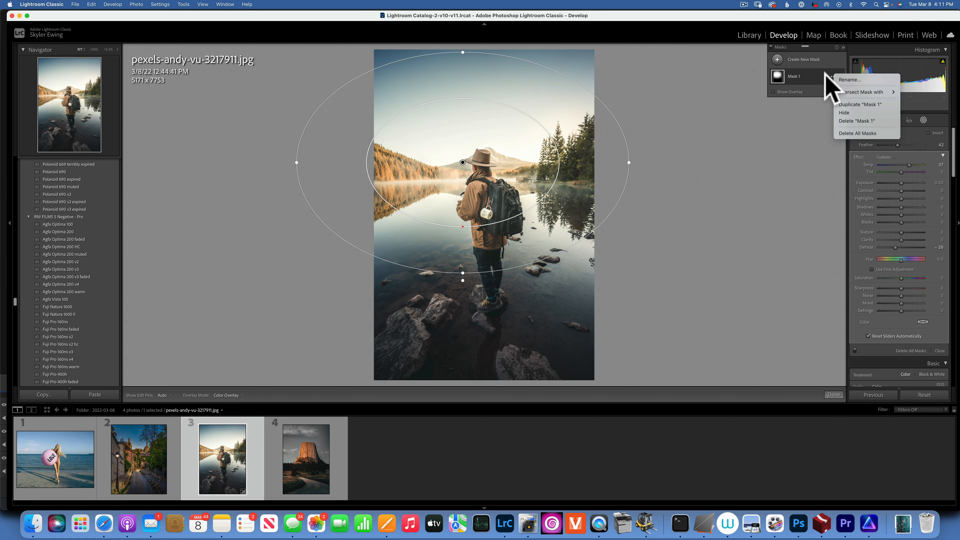
left_click(799, 76)
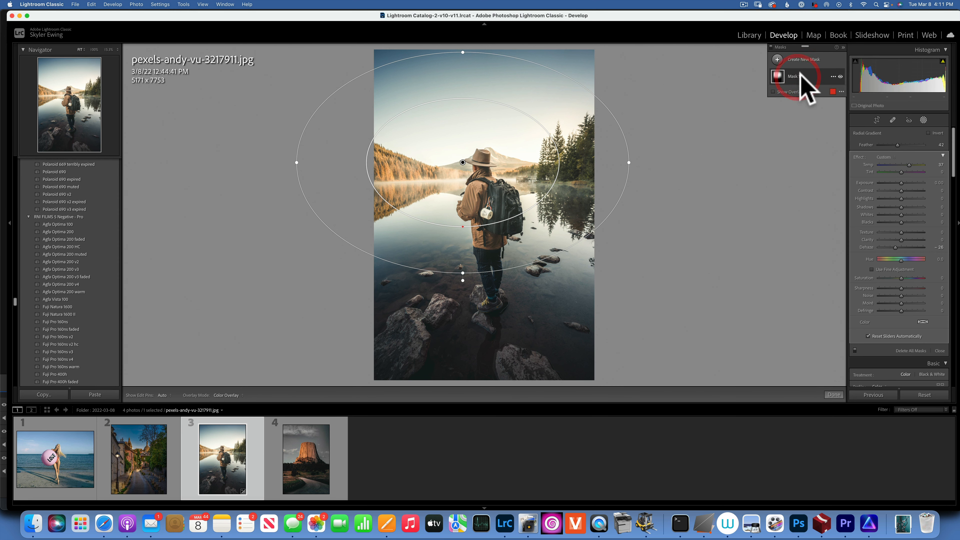
left_click(786, 73)
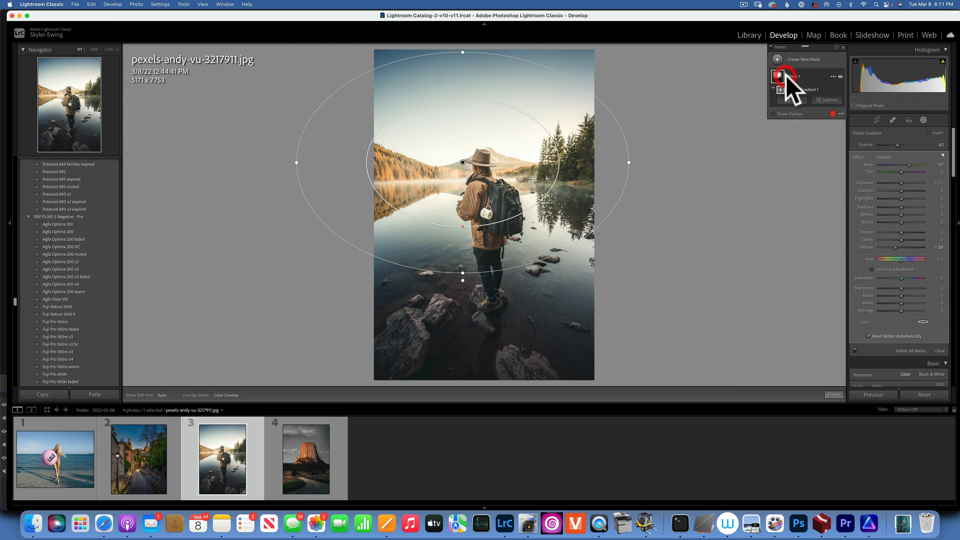
left_click(829, 101)
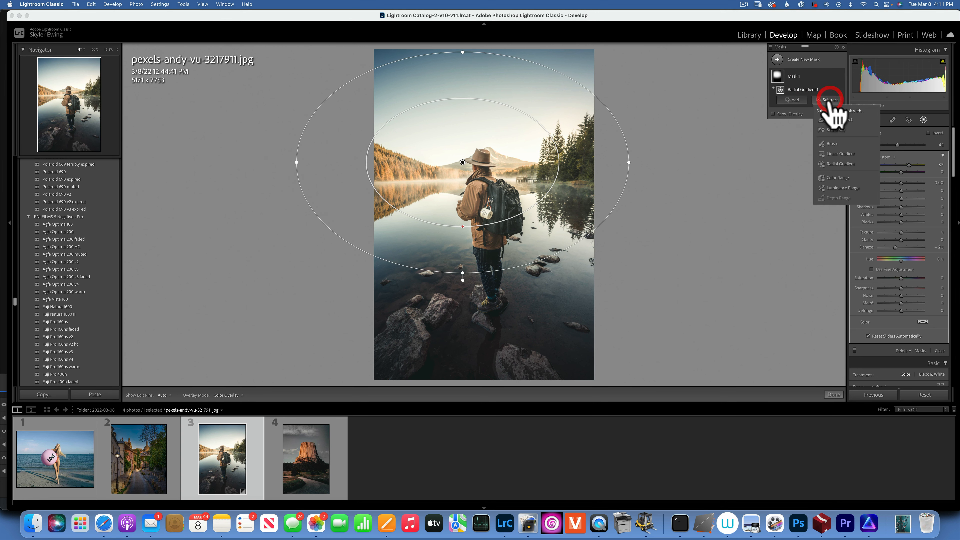
left_click(844, 120)
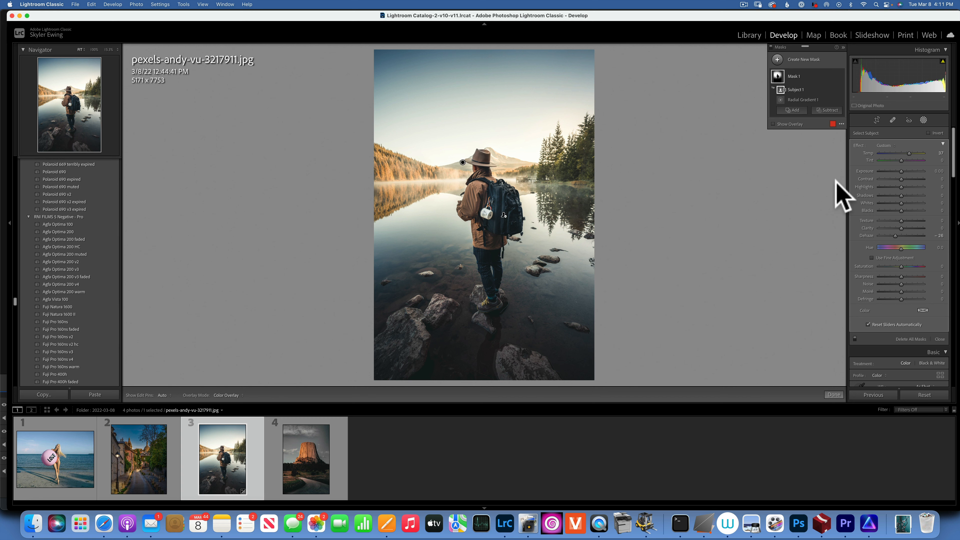
key("backslash")
key("backslash")
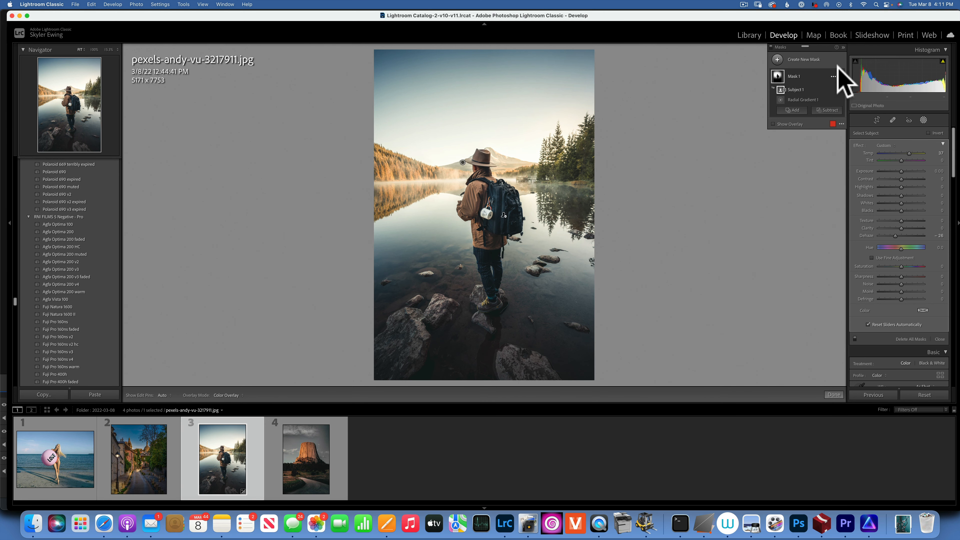
- Delete the radial gradient mask together with its subject subtraction
key("BackSpace")
left_click(792, 76)
key("BackSpace")
- Try a Color Range mask sampled from an area of the blue sky, and undo it
left_click(924, 119)
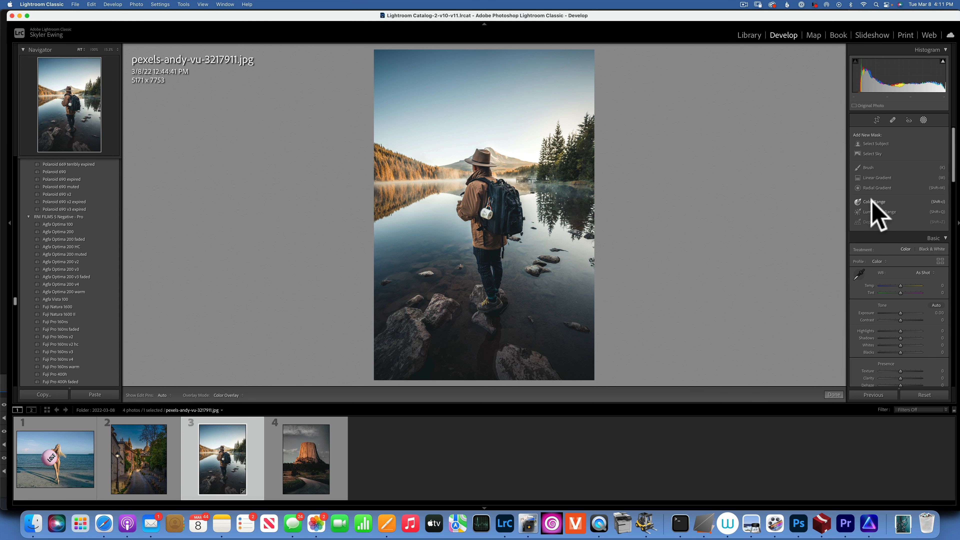
left_click(871, 201)
left_click_drag(396, 67, 445, 101)
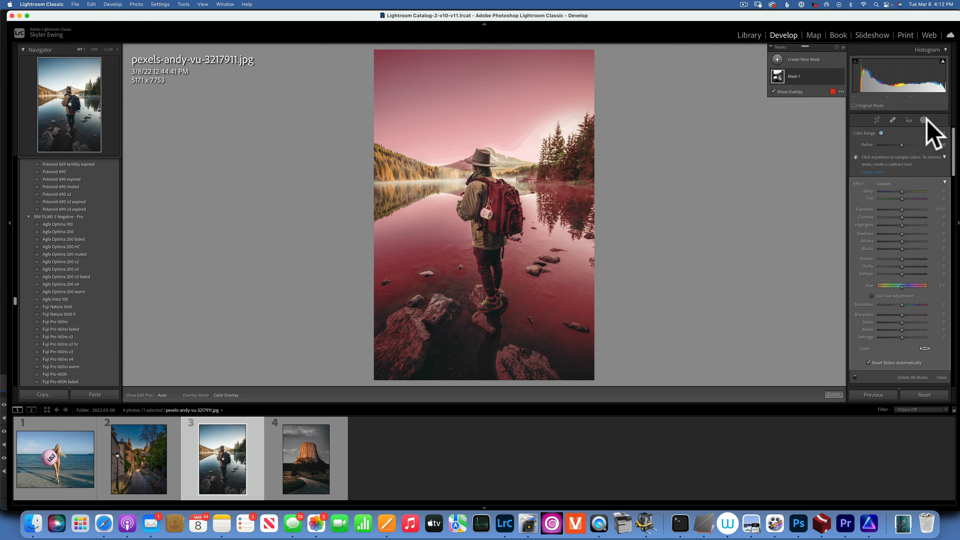
key("super+z")
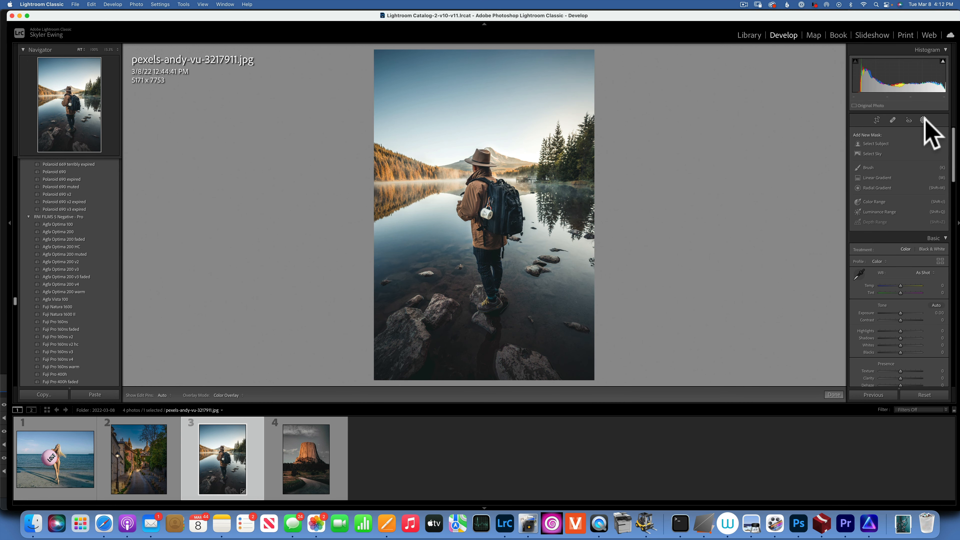
- Create a Color Range mask sampled from the golden trees on the far shore and set its Refine amount to 81
left_click(876, 201)
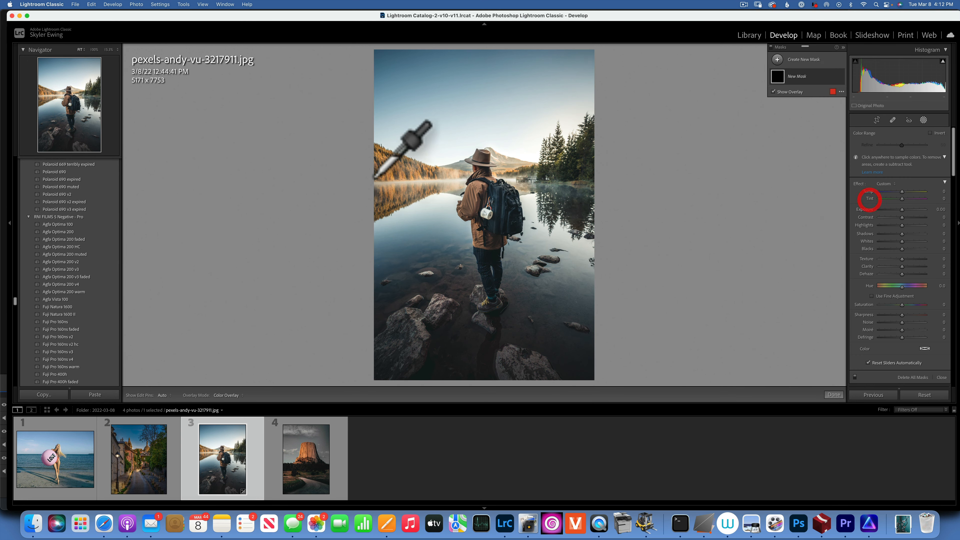
left_click(385, 167)
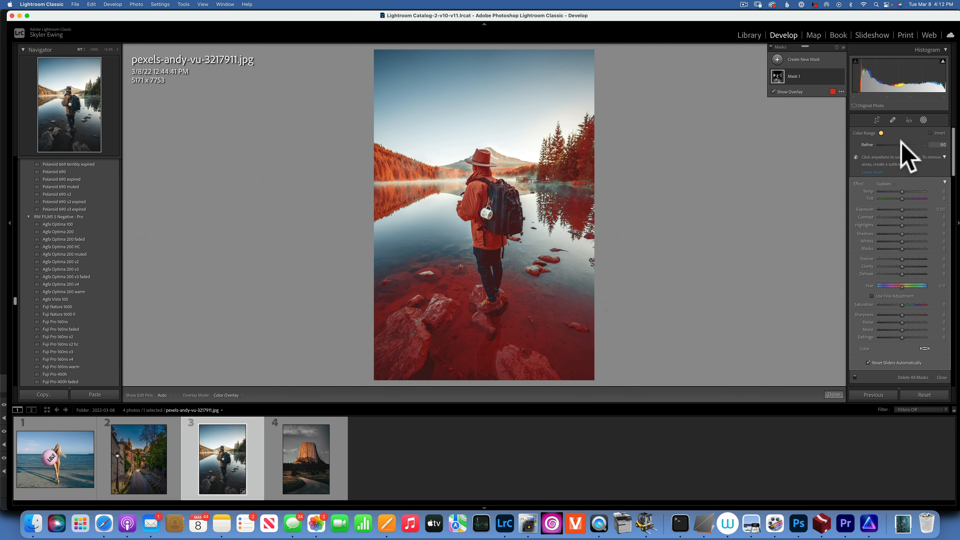
left_click_drag(901, 140, 884, 140)
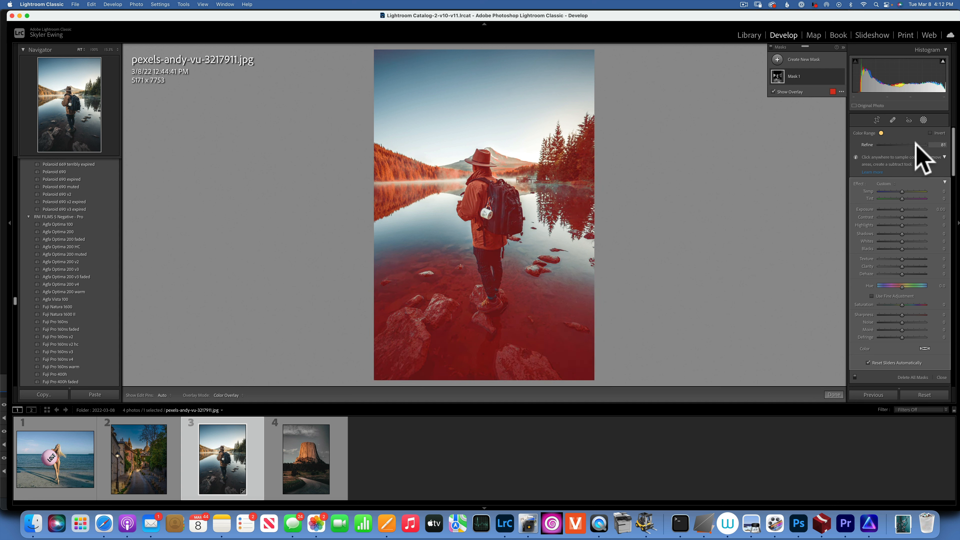
- Narrow the golden-tree Color Range mask to a Refine amount of 10, try a saturation boost on it, and delete the mask
left_click_drag(916, 141, 887, 141)
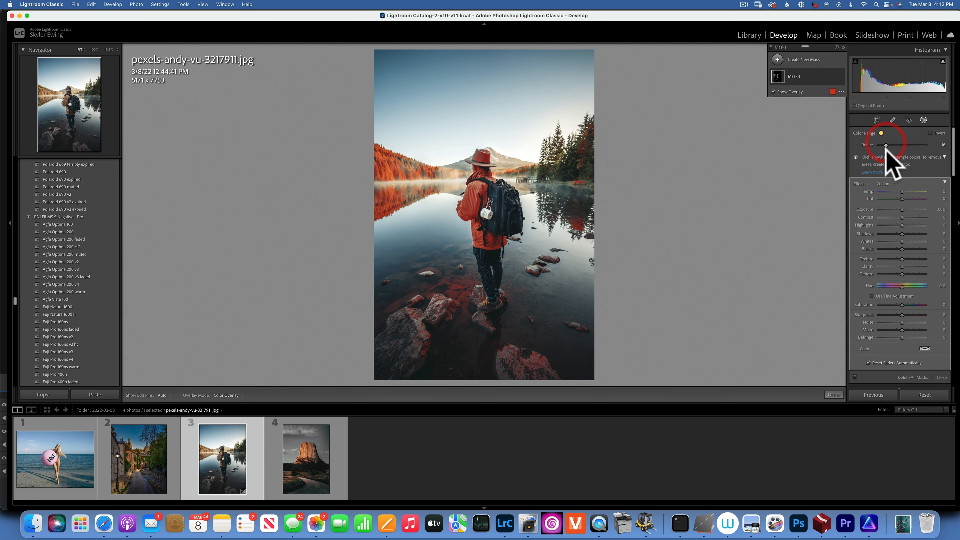
left_click_drag(902, 209, 903, 208)
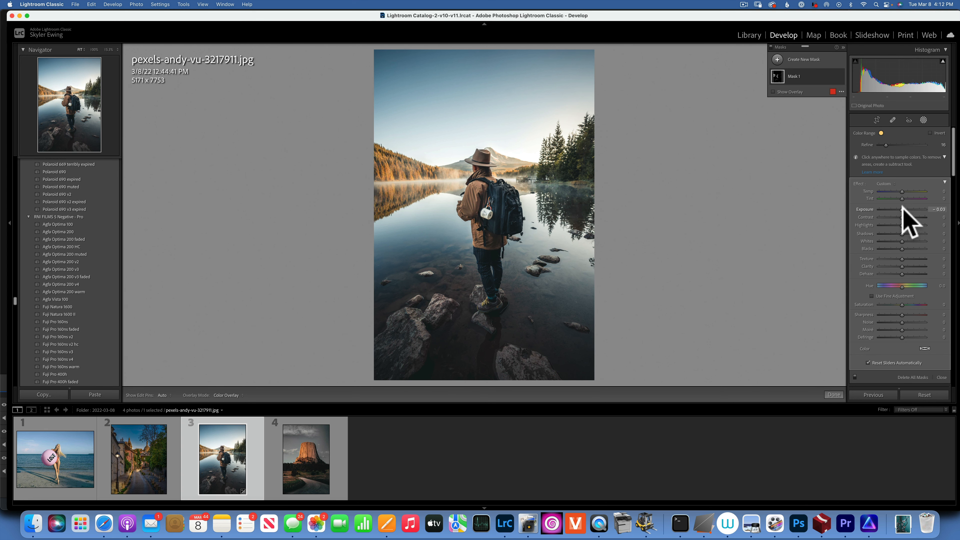
left_click_drag(902, 304, 912, 305)
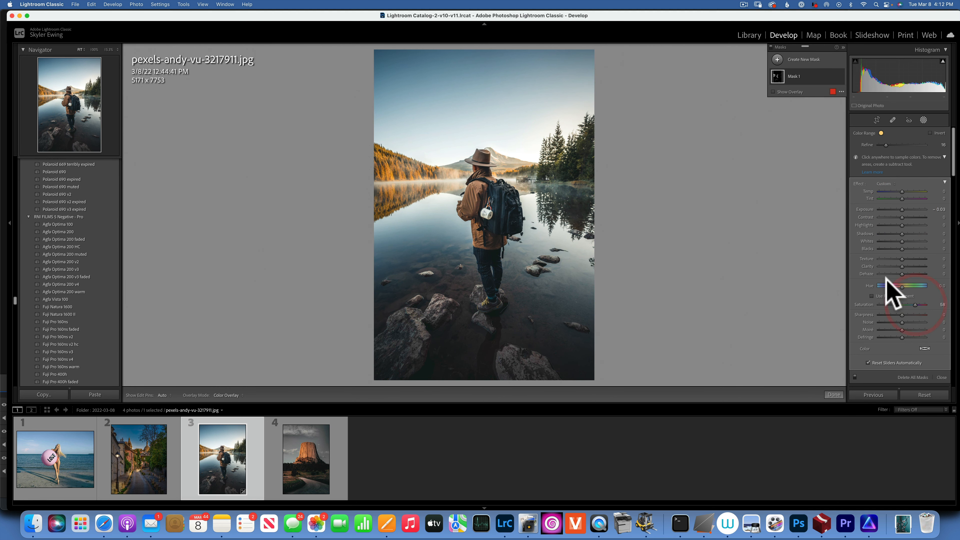
key("BackSpace")
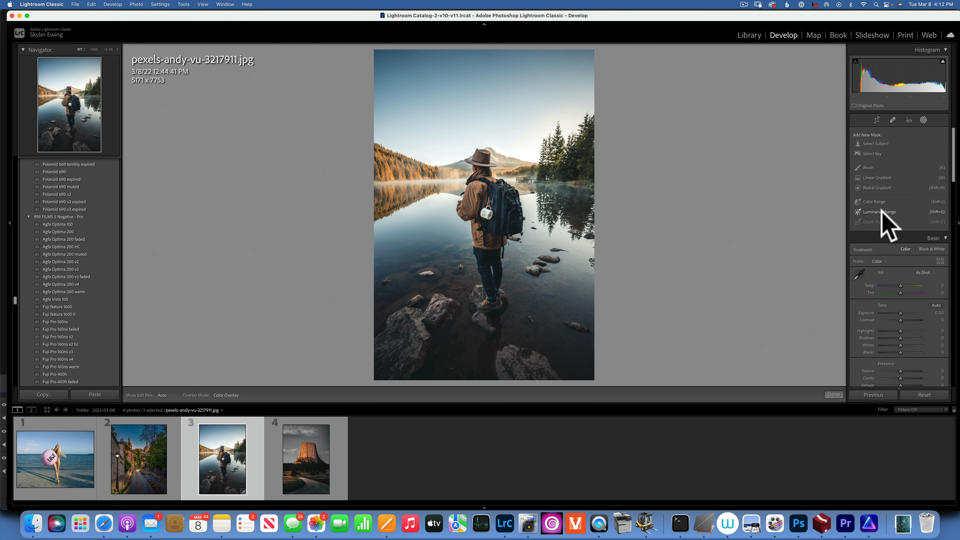
- Try a Luminance Range mask sampled from the bright sky near the horizon, adjusting its range and falloff, and delete it
left_click(883, 212)
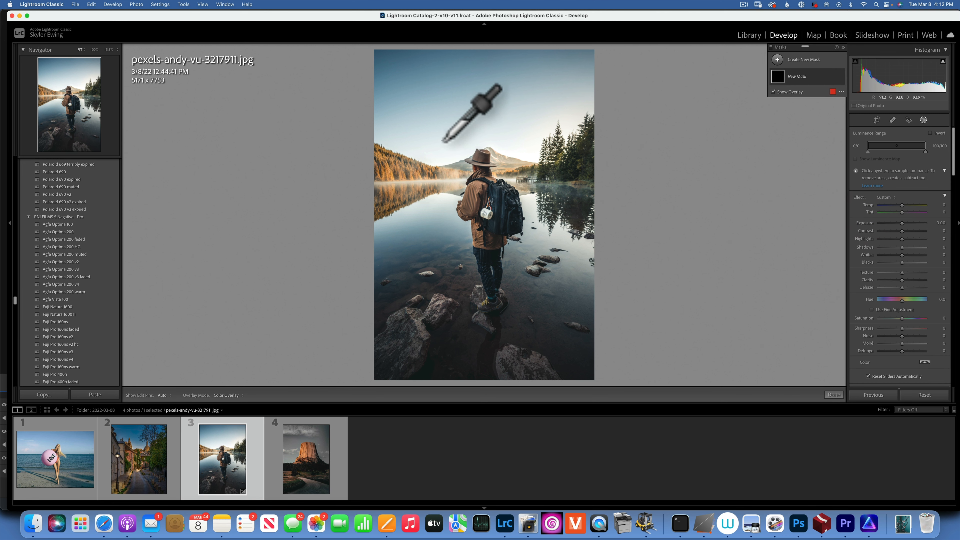
left_click(451, 146)
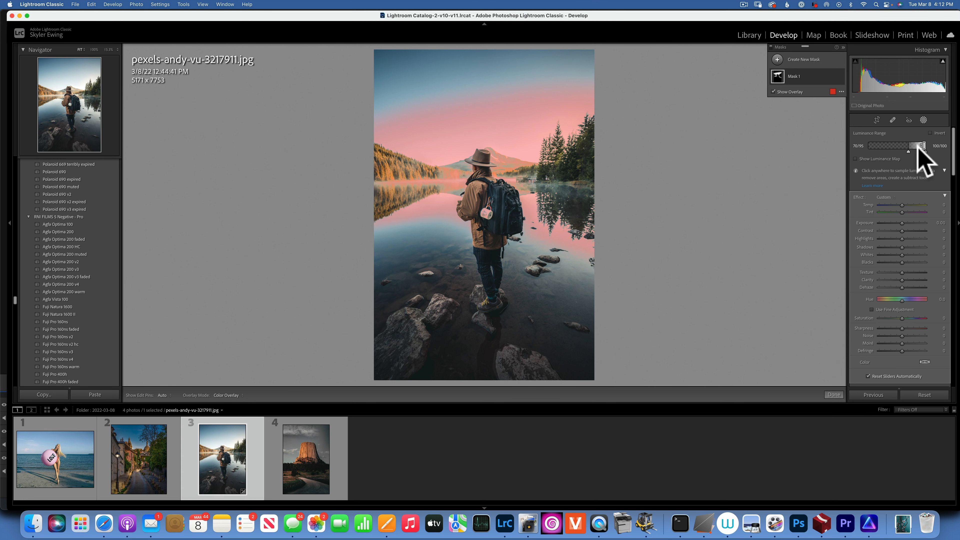
left_click_drag(913, 140, 907, 145)
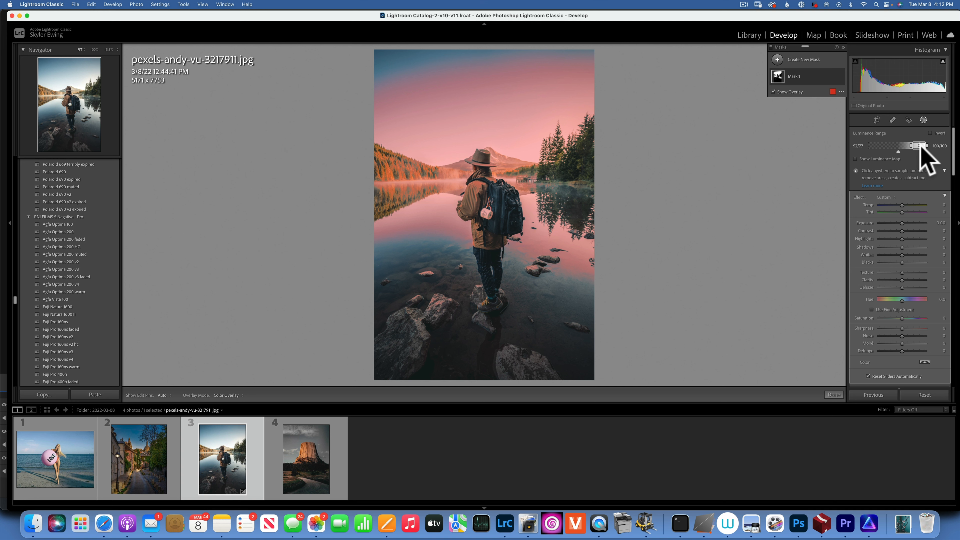
left_click_drag(920, 147, 909, 147)
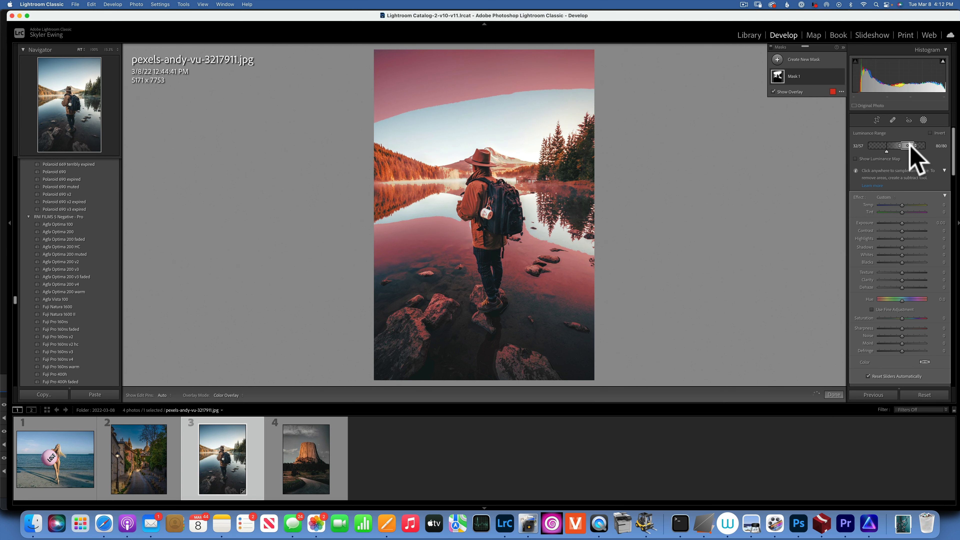
left_click(908, 143)
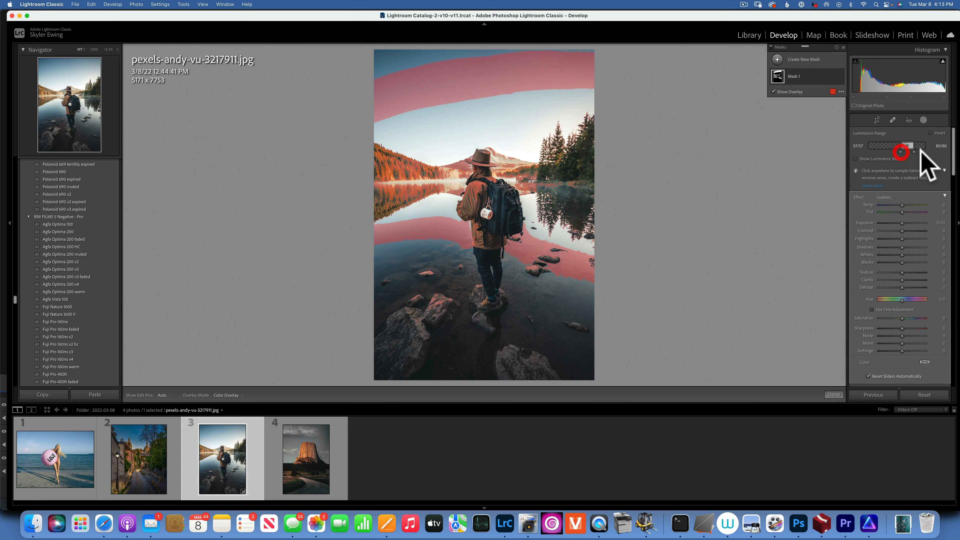
left_click_drag(913, 151, 890, 147)
mouse_move(904, 145)
left_mouse_down()
mouse_move(919, 145)
mouse_move(889, 146)
mouse_move(906, 146)
left_mouse_up()
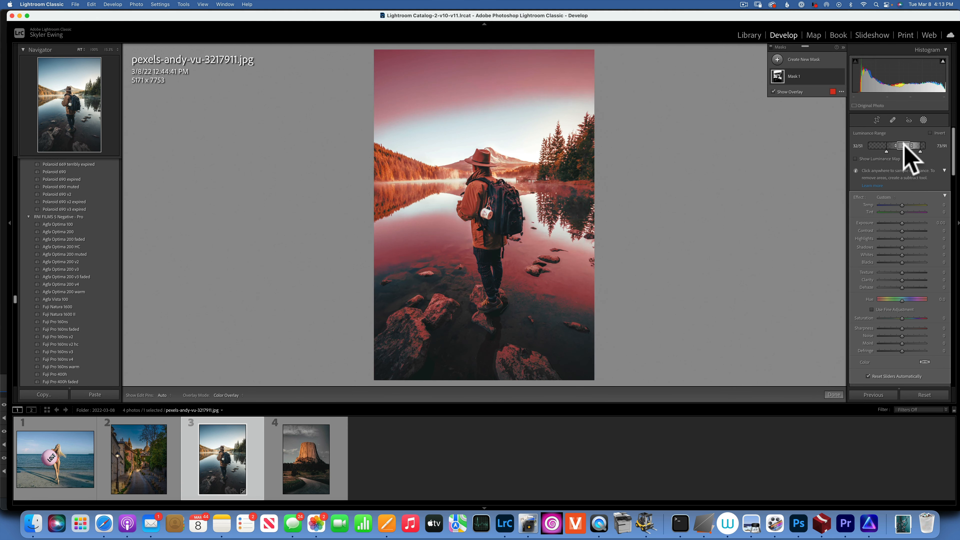
key("BackSpace")
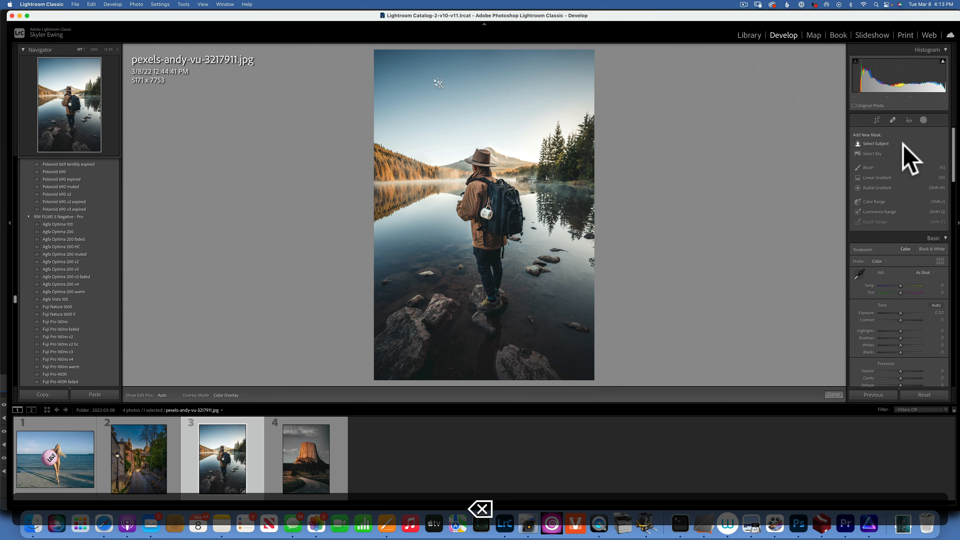
- Try setting the white balance from the white mug on the backpack, and reset Temp and Tint to 0
scroll(893, 222, "down", 3)
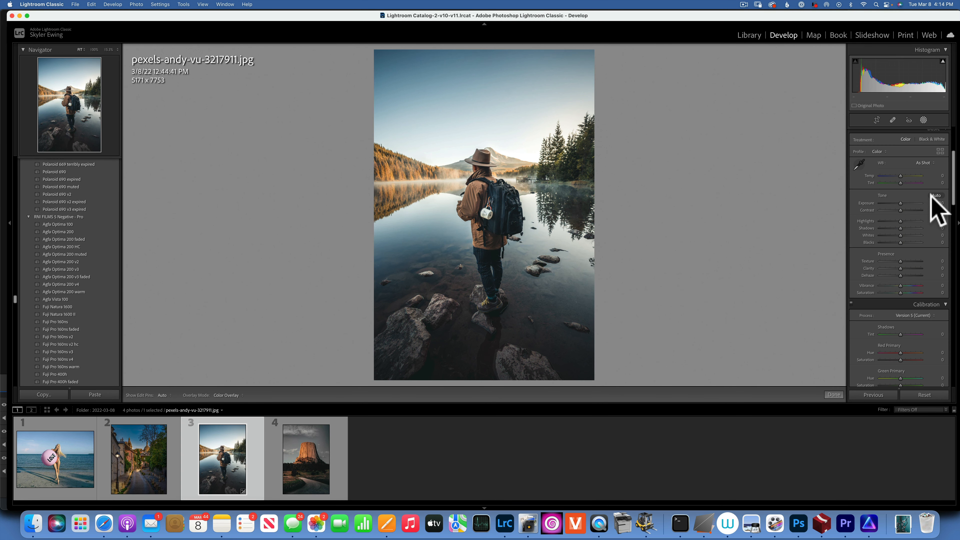
left_click(859, 163)
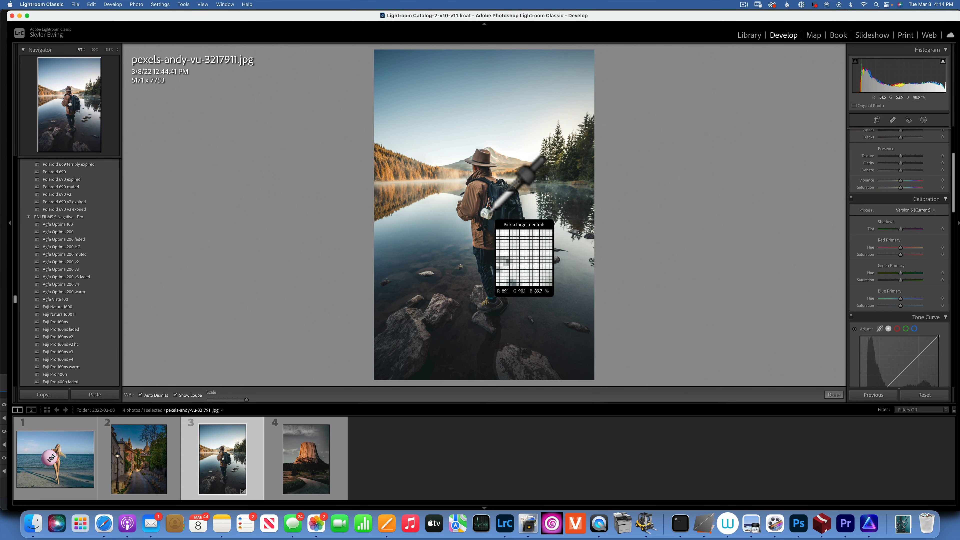
left_click(483, 215)
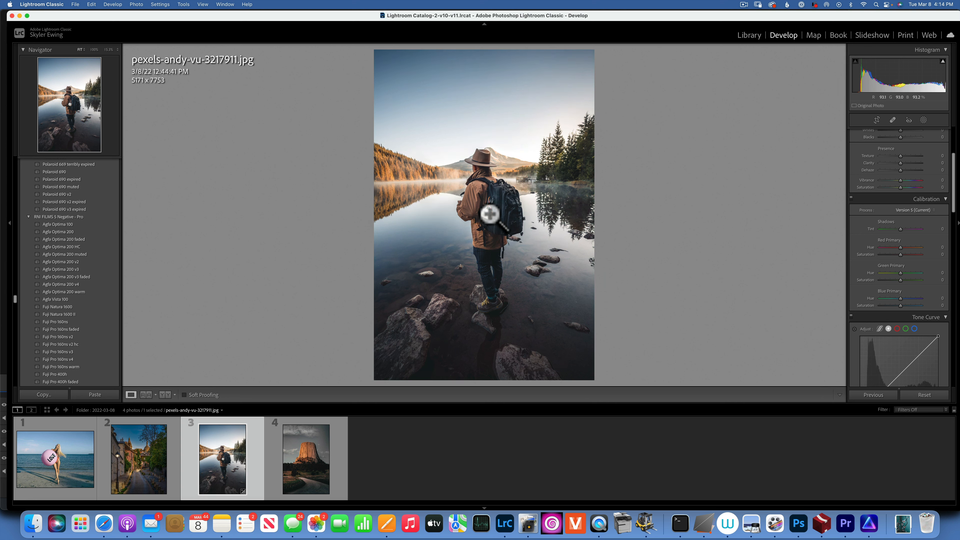
scroll(884, 187, "up", 5)
scroll(885, 177, "up", 1)
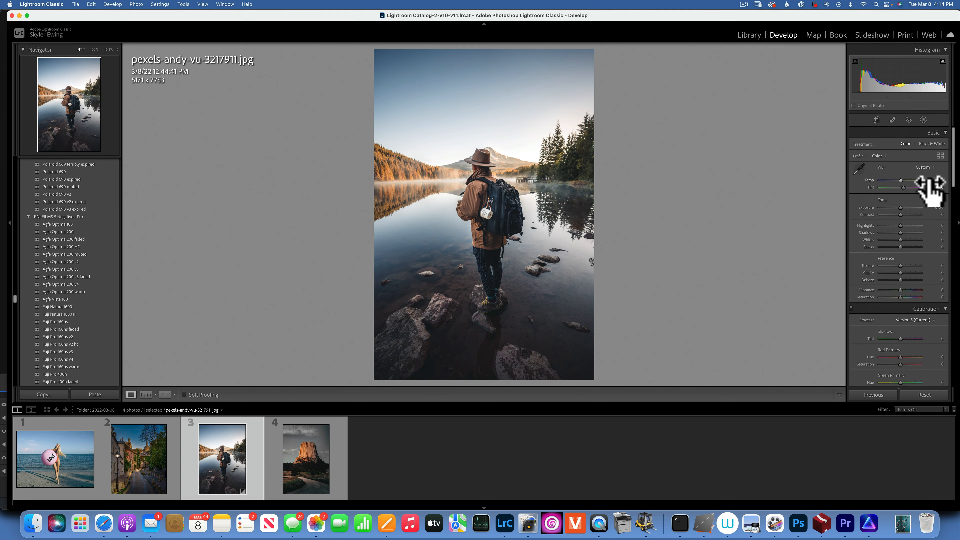
left_click(869, 181)
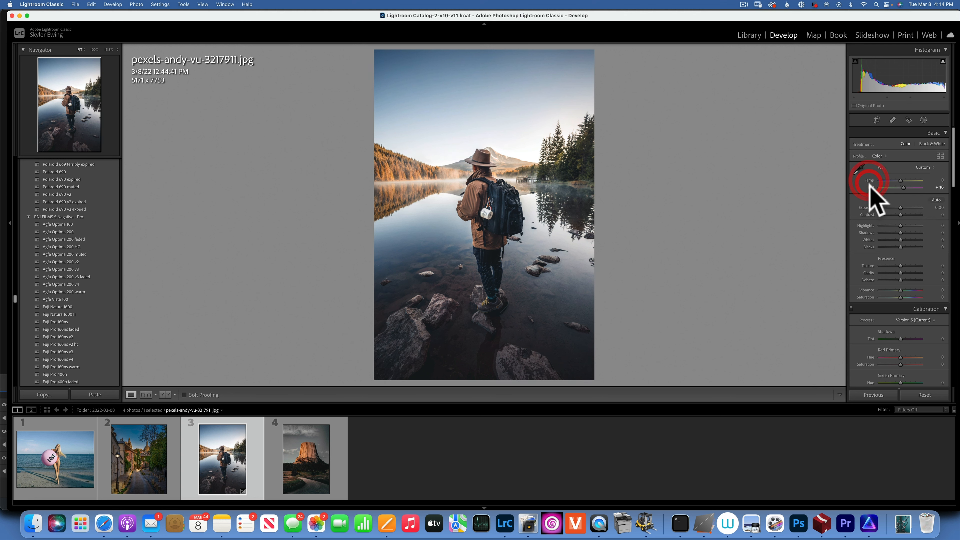
double_click(870, 186)
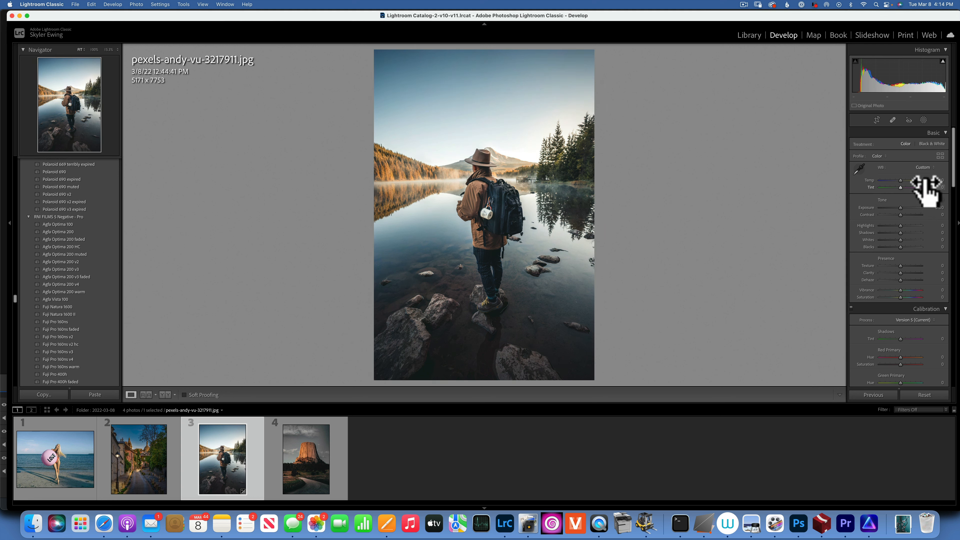
- Try Exposure at -0.15 and Contrast at +50 on the whole photo, and reset both to 0
left_click_drag(899, 206, 911, 214)
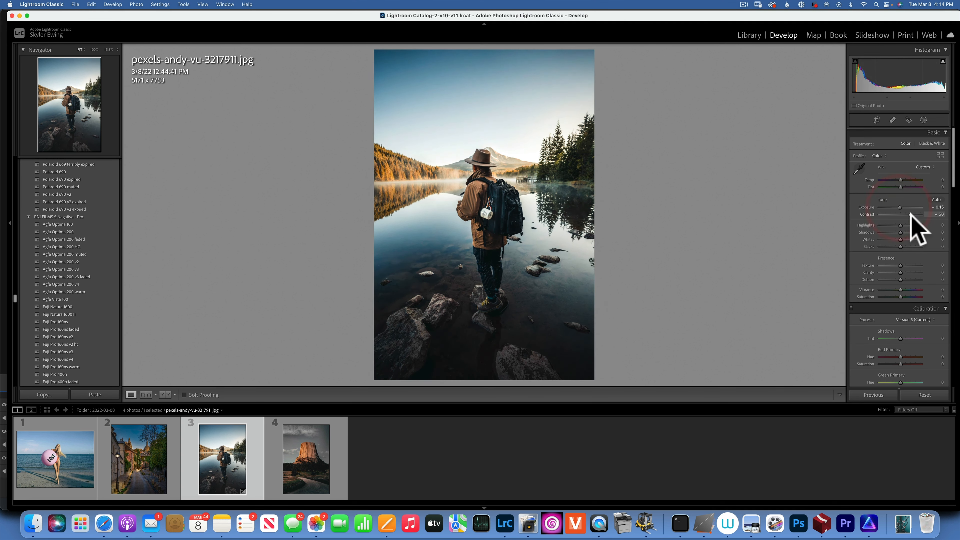
double_click(865, 207)
double_click(866, 215)
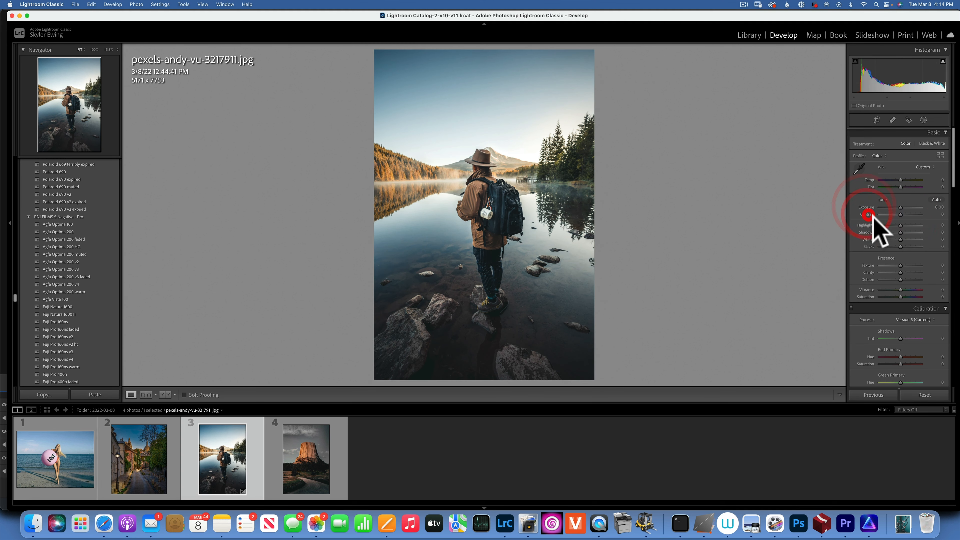
- Try the Presence adjustments with Texture and Clarity at +100 in turn, and reset them to 0
scroll(889, 257, "down", 3)
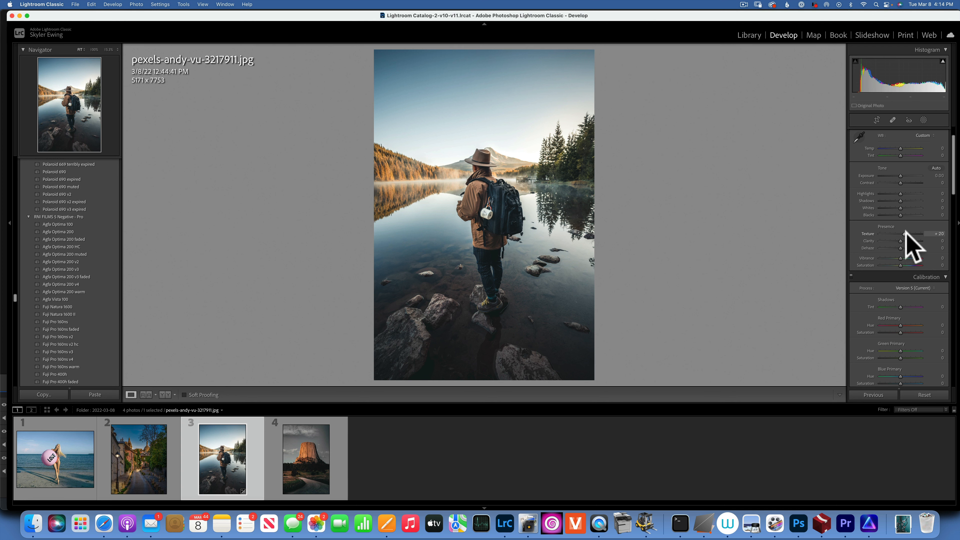
scroll(958, 241, "down", 1)
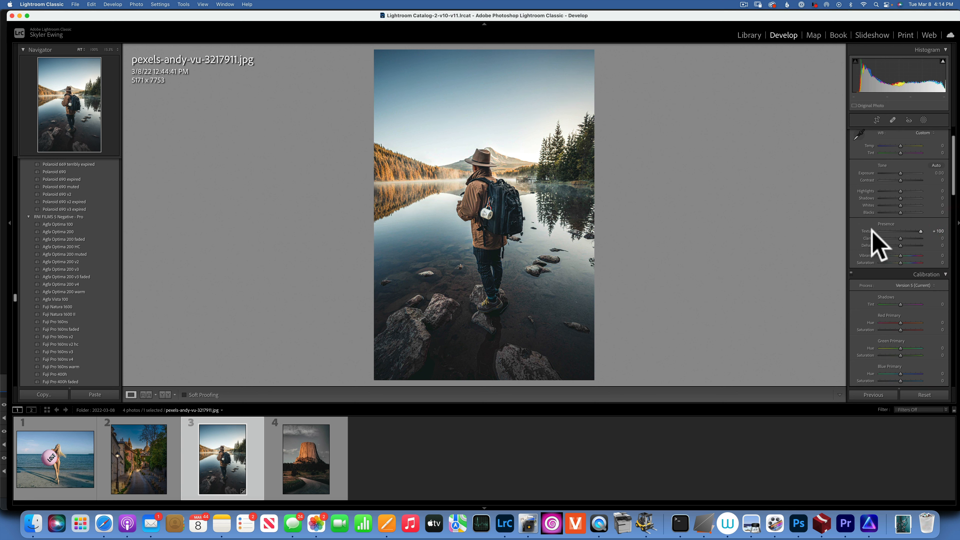
left_click_drag(901, 239, 957, 239)
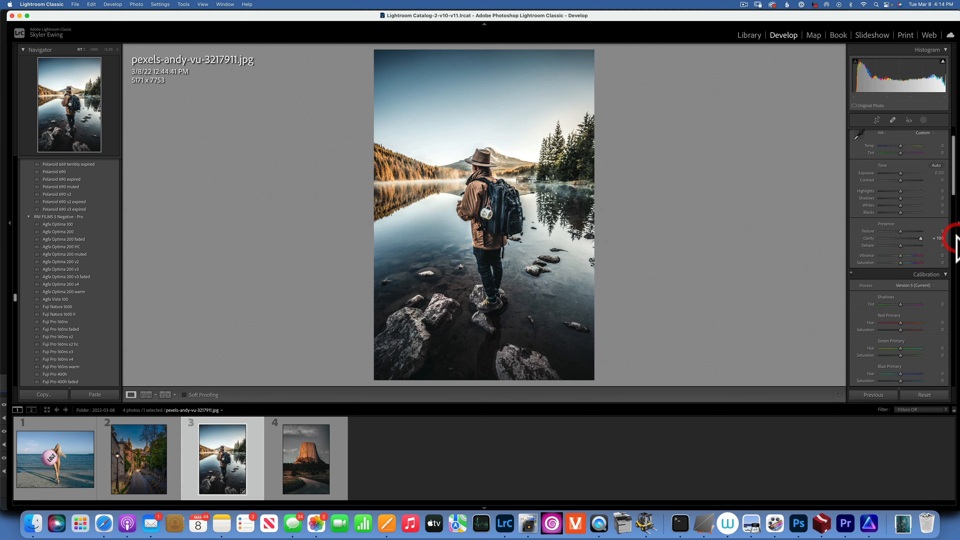
double_click(868, 238)
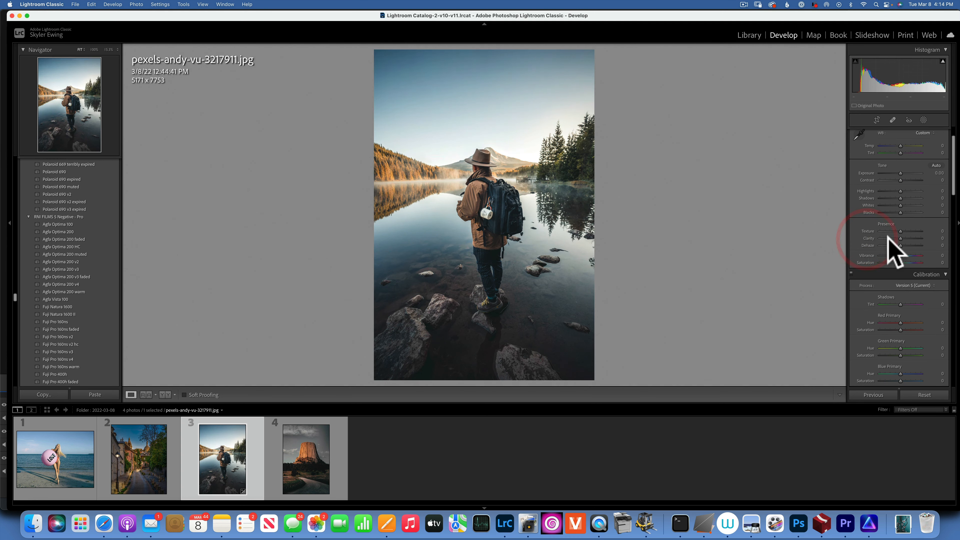
mouse_move(901, 231)
left_mouse_down()
mouse_move(924, 231)
mouse_move(890, 245)
mouse_move(902, 245)
left_mouse_up()
double_click(868, 231)
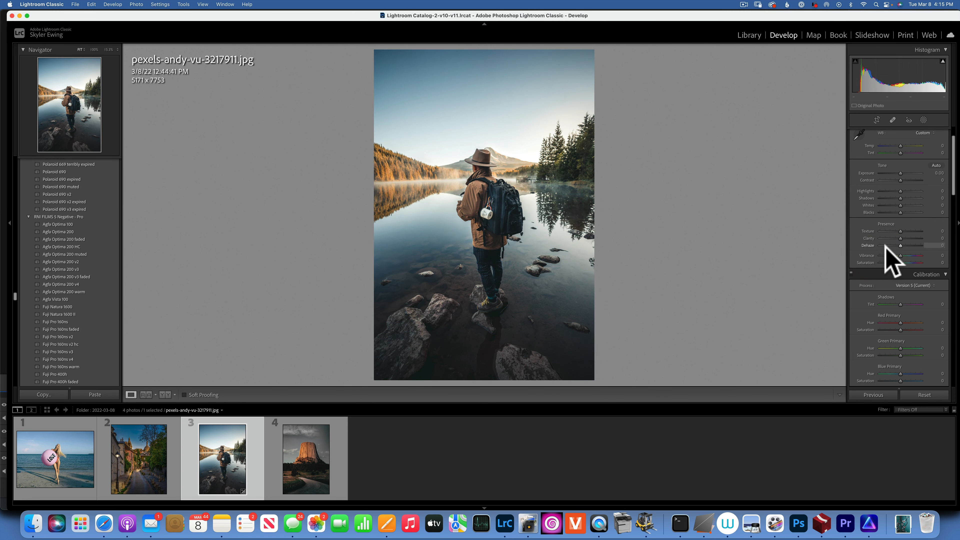
- Try Vibrance at -17 with Saturation at +45, and reset both to 0
mouse_move(899, 255)
left_mouse_down()
mouse_move(919, 255)
mouse_move(879, 254)
mouse_move(936, 262)
mouse_move(894, 261)
left_mouse_up()
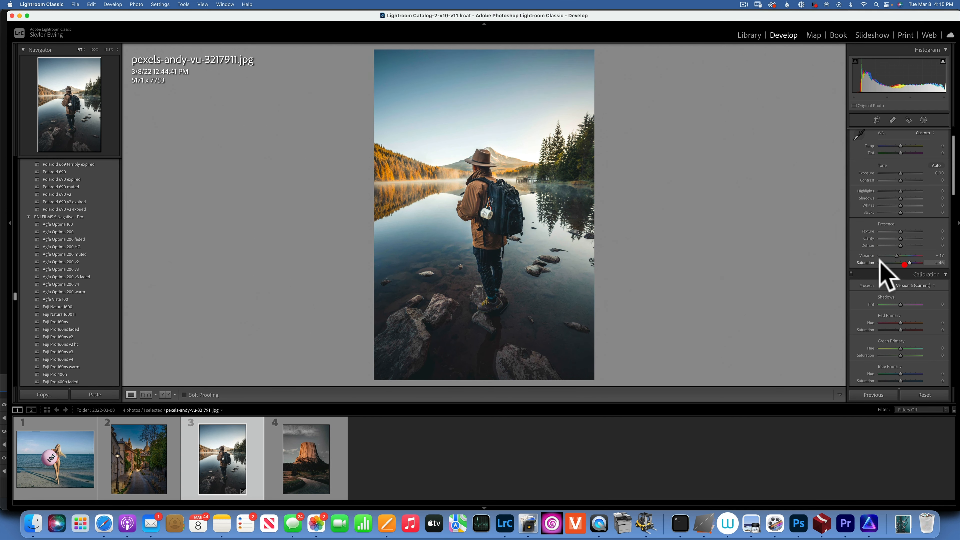
double_click(868, 256)
double_click(868, 263)
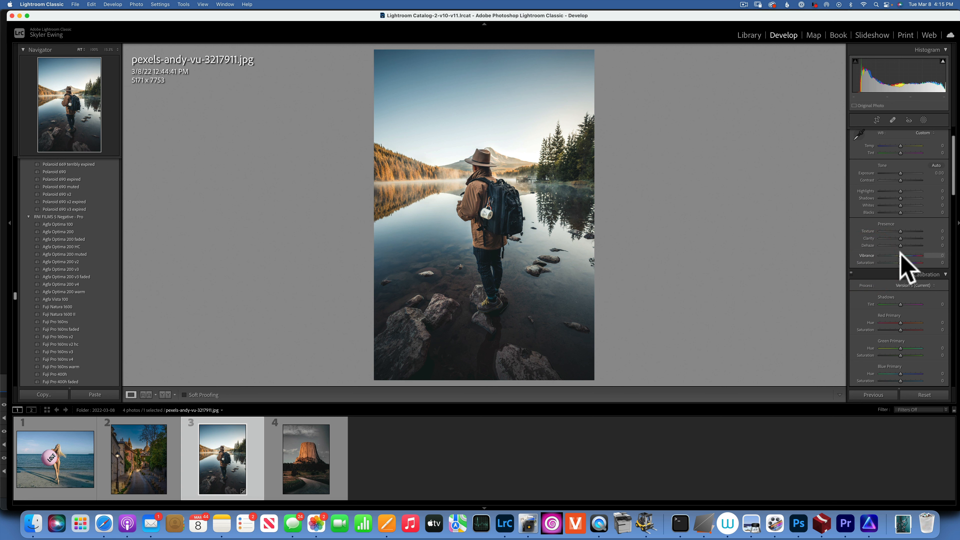
- Compare Vibrance at +100 with Saturation at +100, resetting each to 0 after trying it
left_click_drag(900, 255, 959, 257)
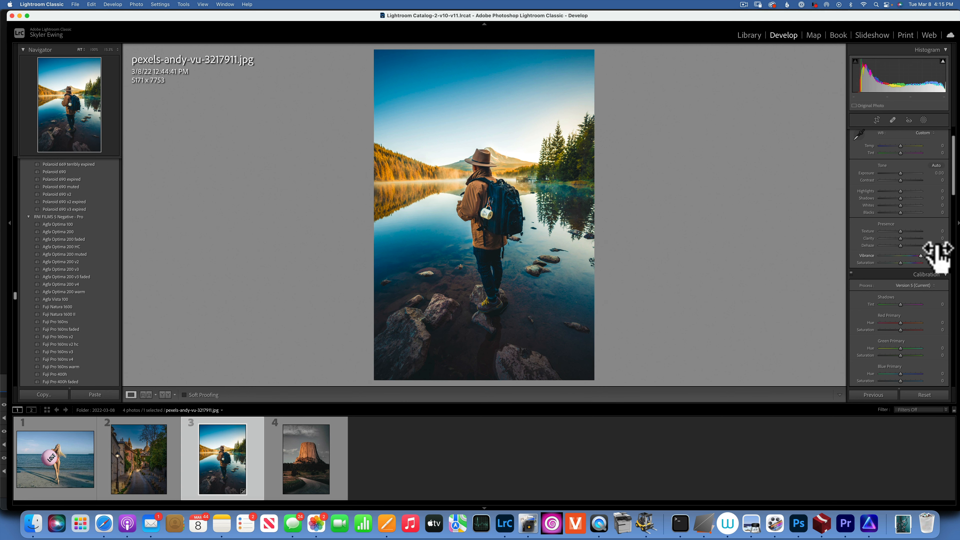
double_click(868, 255)
left_click_drag(903, 262, 955, 268)
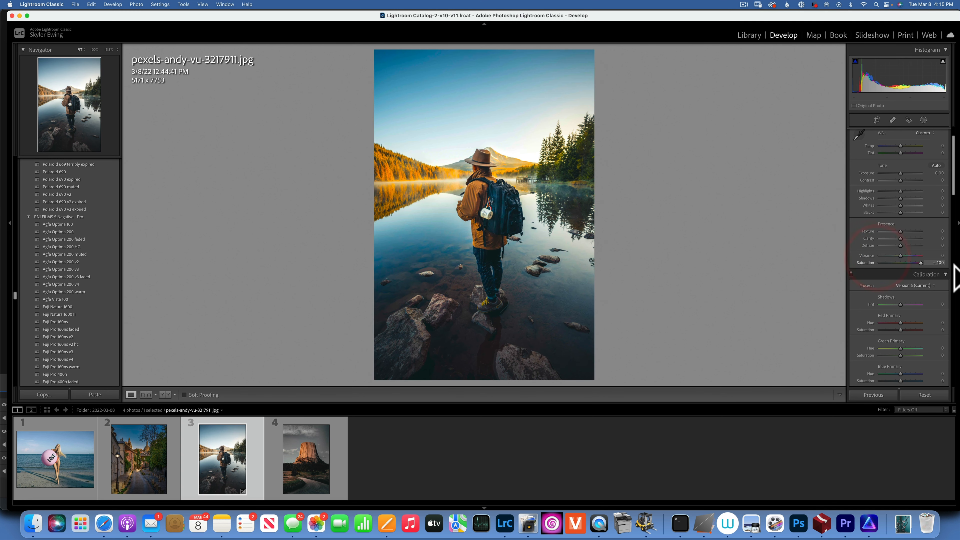
double_click(868, 262)
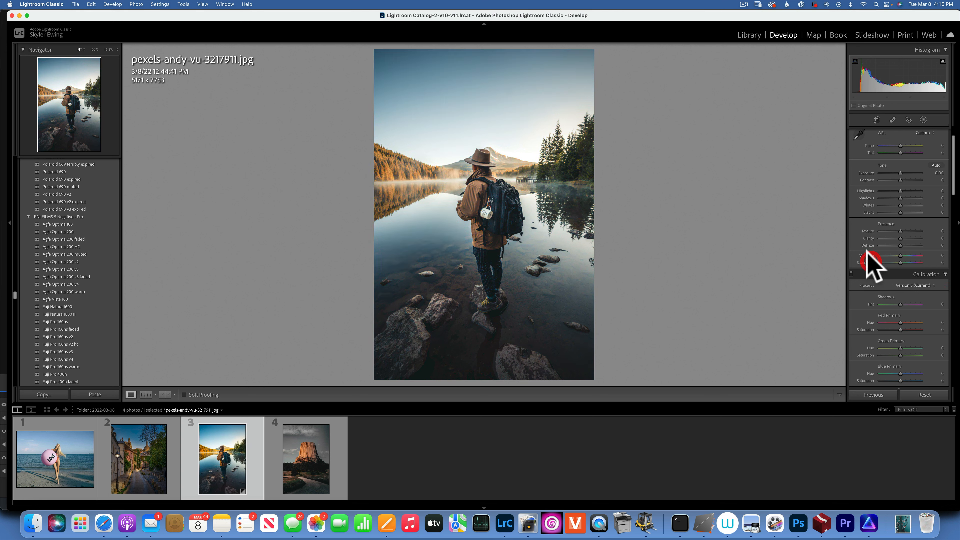
left_click(744, 4)
left_click(752, 32)
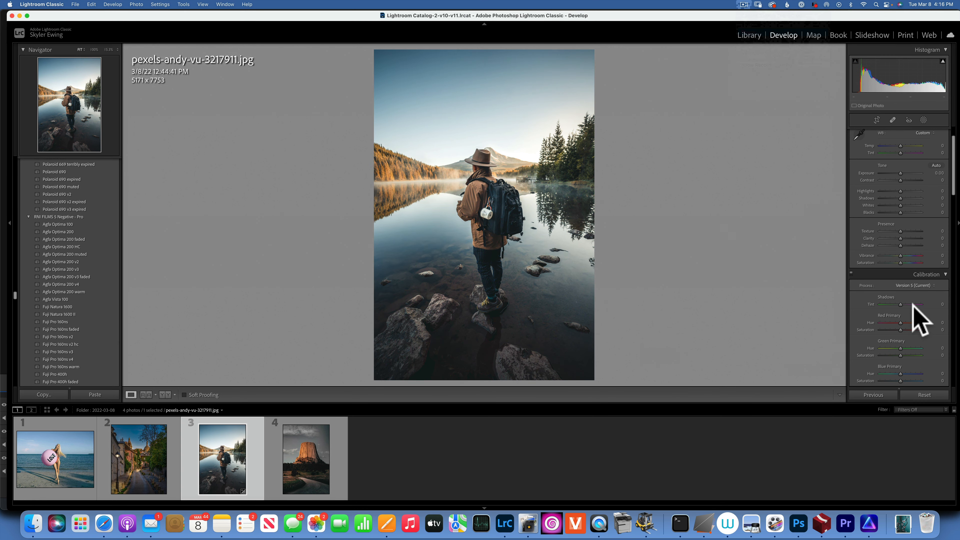
- Try shifting the Red Primary Hue and Saturation in the Calibration settings, and reset both to 0
scroll(895, 290, "down", 3)
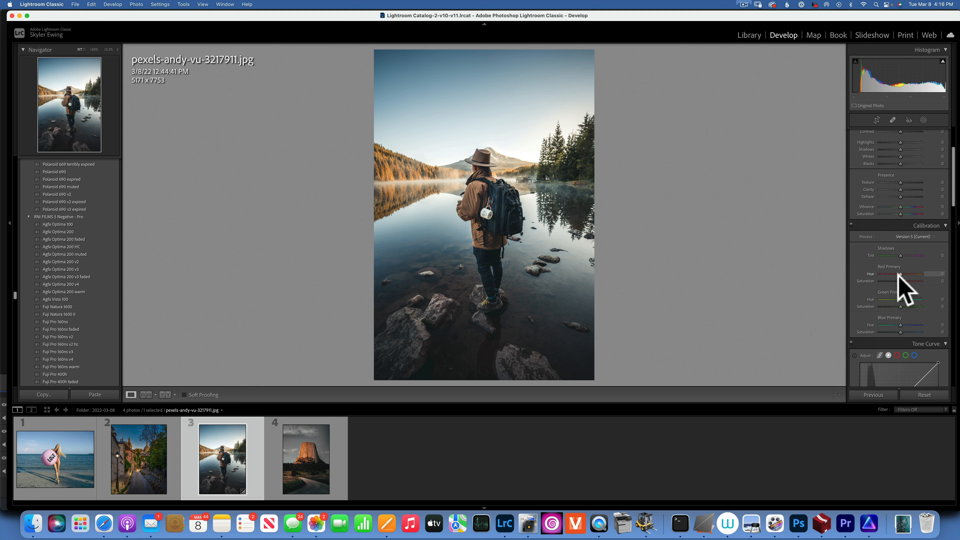
mouse_move(899, 273)
left_mouse_down()
mouse_move(878, 276)
mouse_move(928, 278)
mouse_move(865, 282)
mouse_move(936, 282)
mouse_move(906, 282)
left_mouse_up()
double_click(868, 273)
double_click(864, 281)
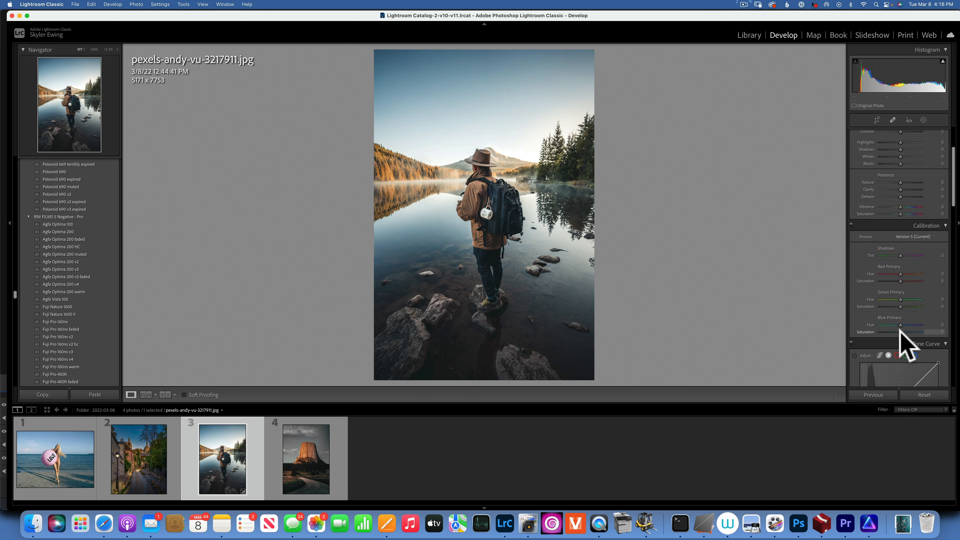
- Set the Blue Primary Saturation in the Calibration settings to +63, and compare with the Before view
mouse_move(900, 332)
left_mouse_down()
mouse_move(922, 332)
mouse_move(898, 333)
left_mouse_up()
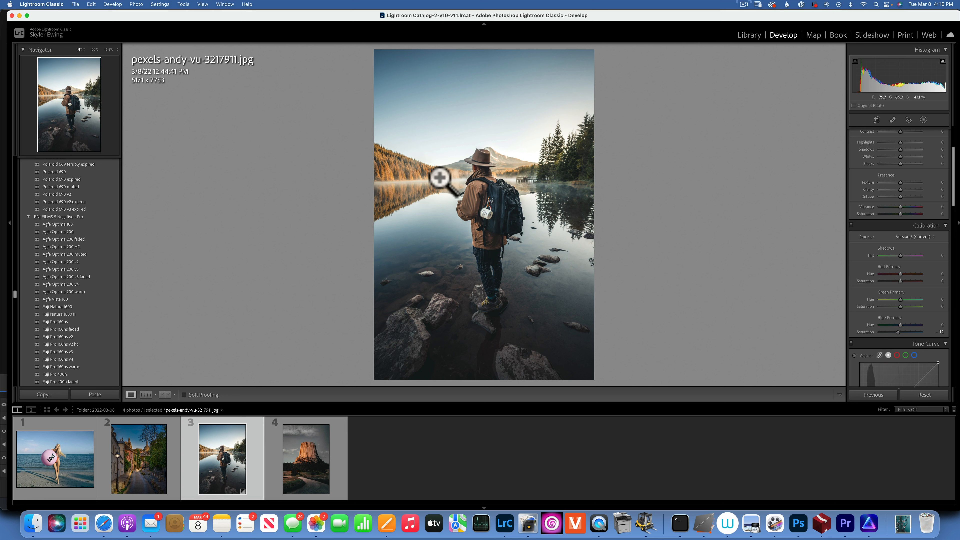
mouse_move(899, 332)
left_mouse_down()
mouse_move(922, 333)
mouse_move(912, 332)
left_mouse_up()
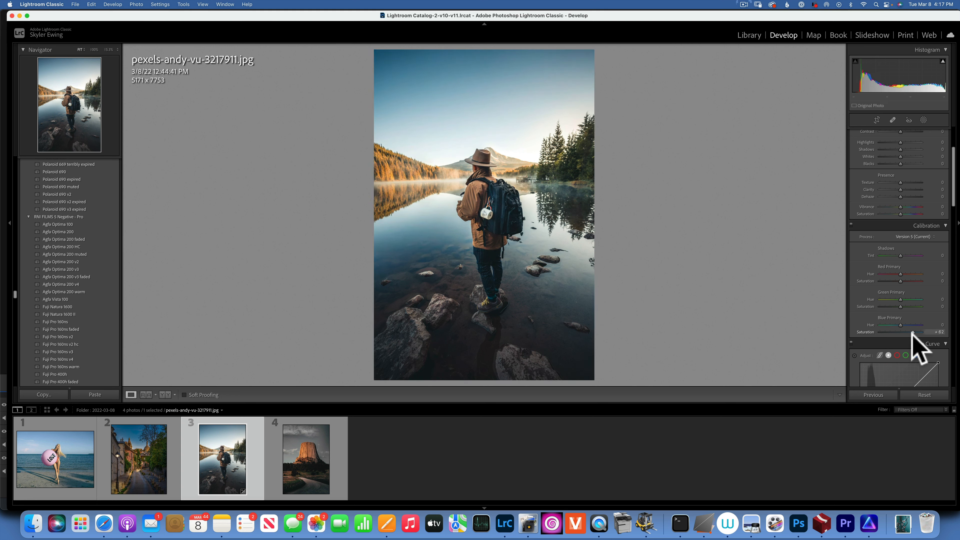
key("backslash")
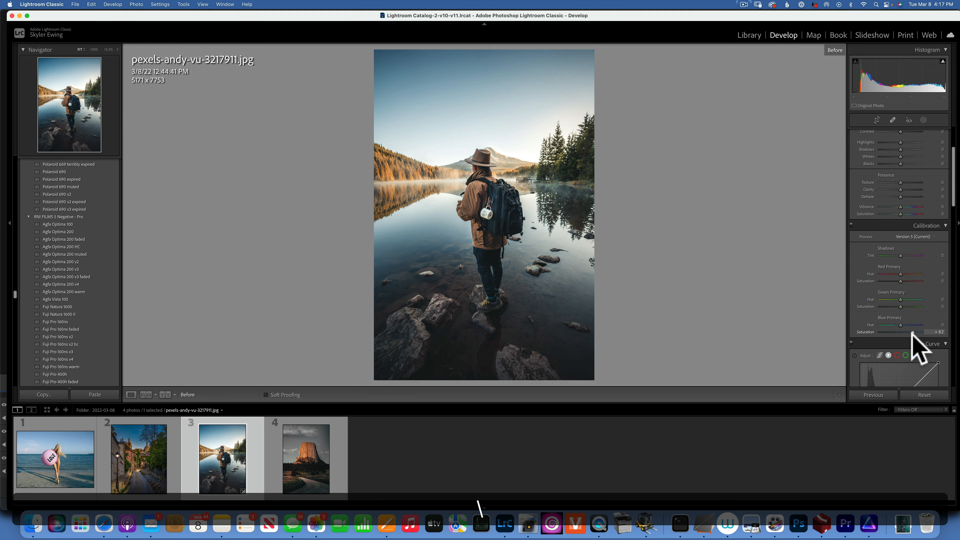
- Try lowering the Blue saturation in the HSL settings, and compare the photo with its Before view
key("backslash")
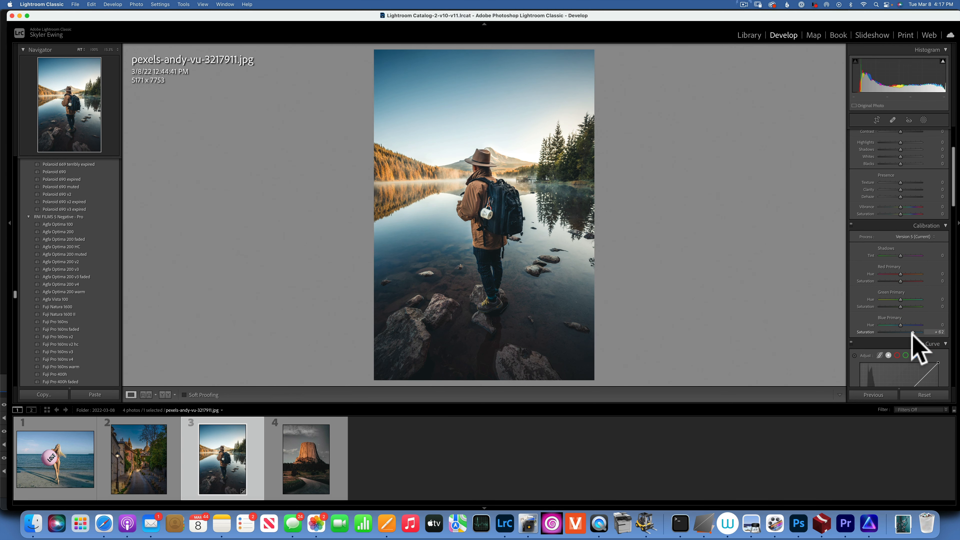
scroll(914, 333, "down", 10)
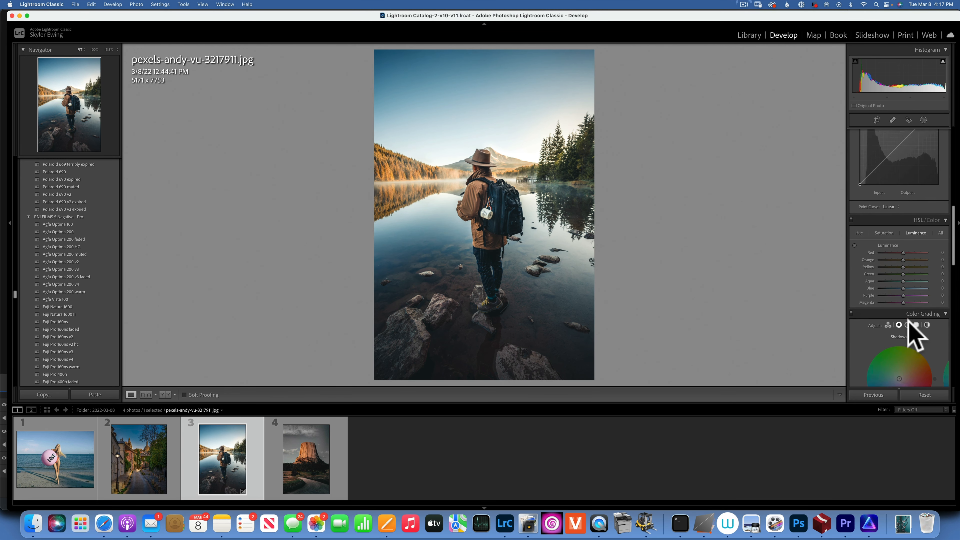
scroll(908, 320, "down", 1)
left_click(883, 221)
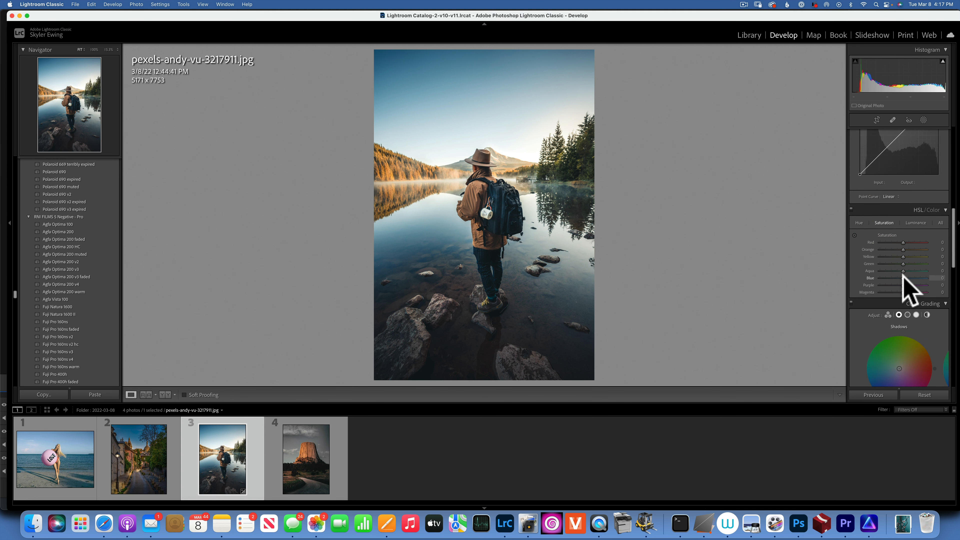
left_click_drag(902, 273, 886, 276)
scroll(888, 288, "up", 10)
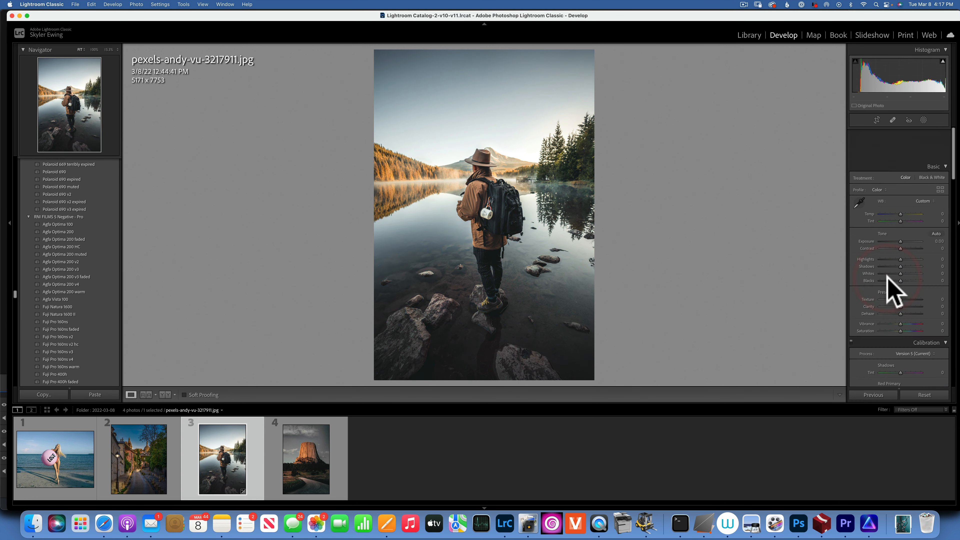
key("backslash")
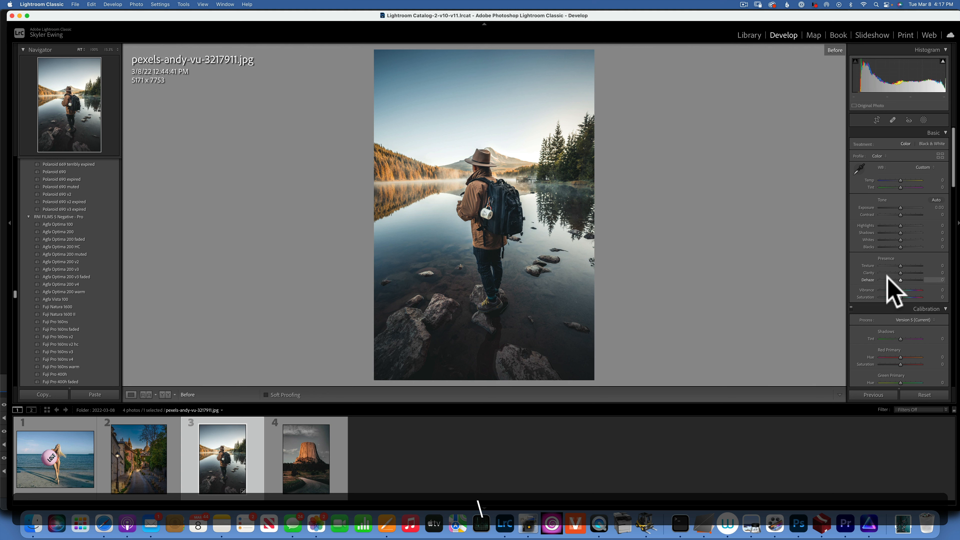
key("backslash")
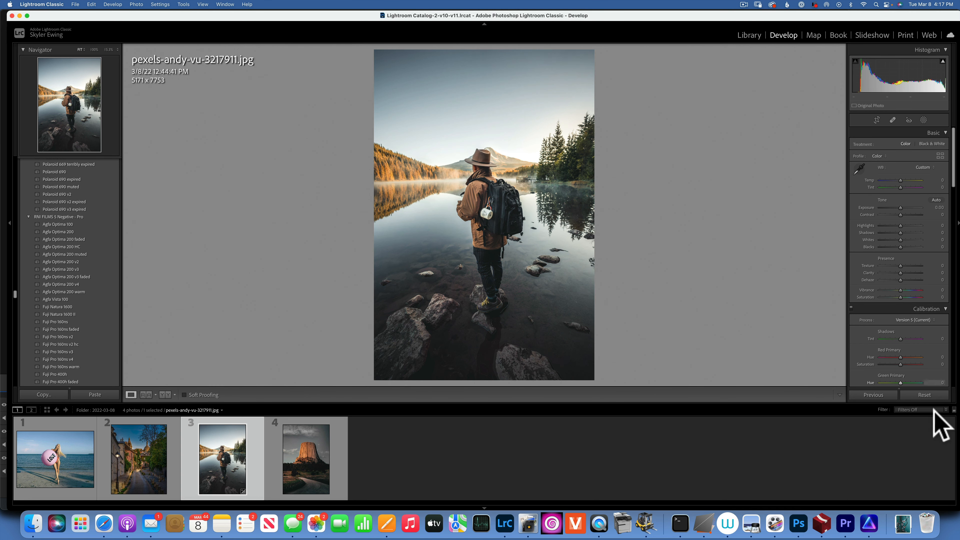
- Reset all the photo's edits, and shape the tone curve with darker shadows, brighter highlights and a raised black point
left_click(924, 394)
scroll(910, 290, "down", 8)
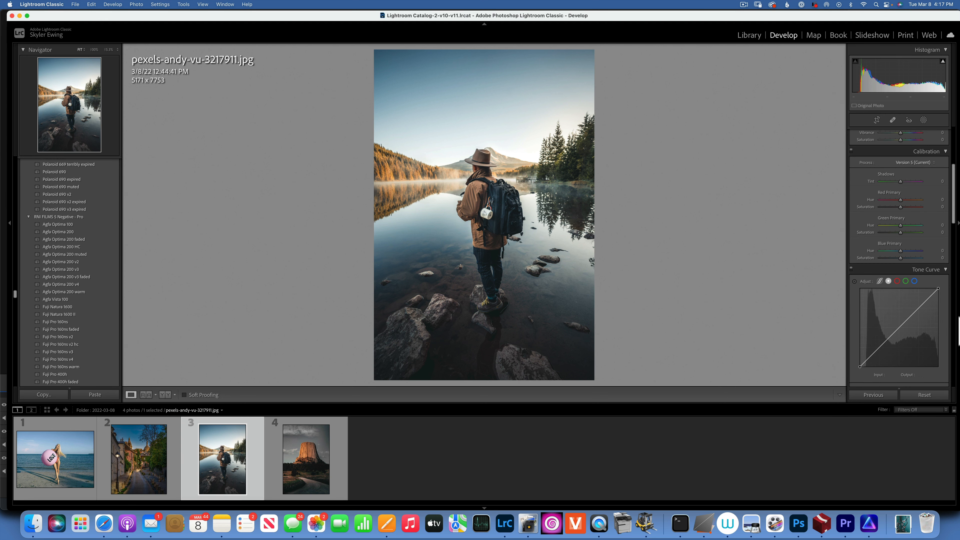
scroll(911, 327, "down", 2)
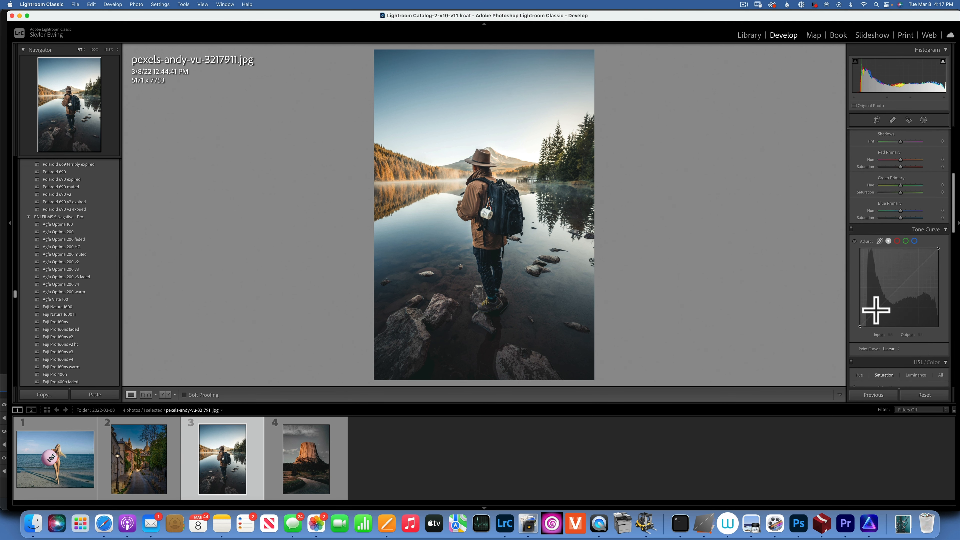
left_click_drag(876, 310, 881, 311)
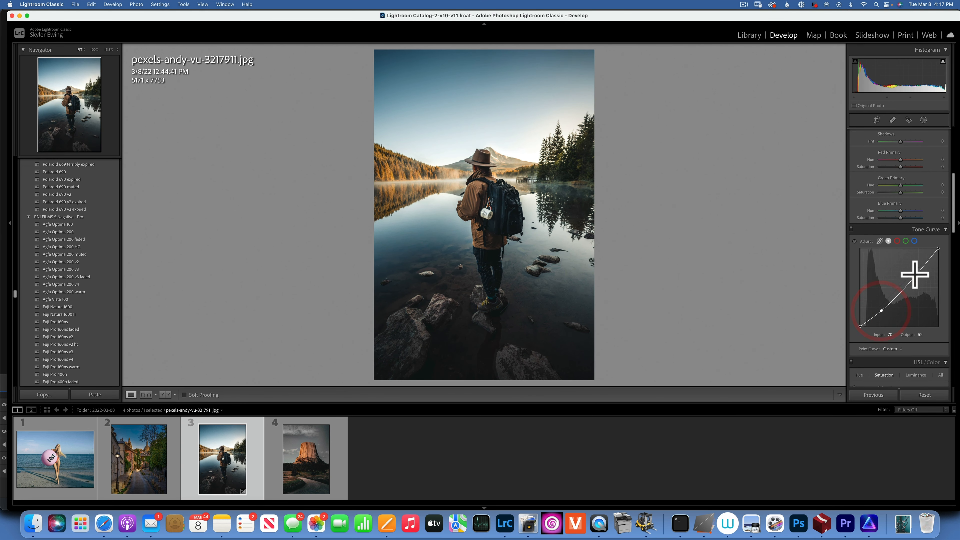
left_click_drag(909, 280, 909, 273)
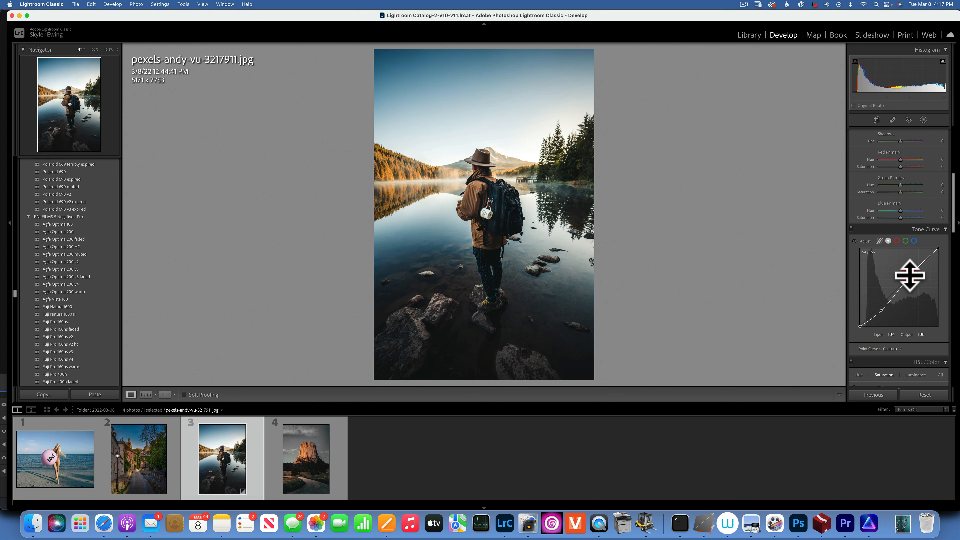
left_click_drag(860, 326, 882, 306)
- Look through the red, green and blue channel curves, and compare the photo with the Tone Curve off and on
left_click(898, 241)
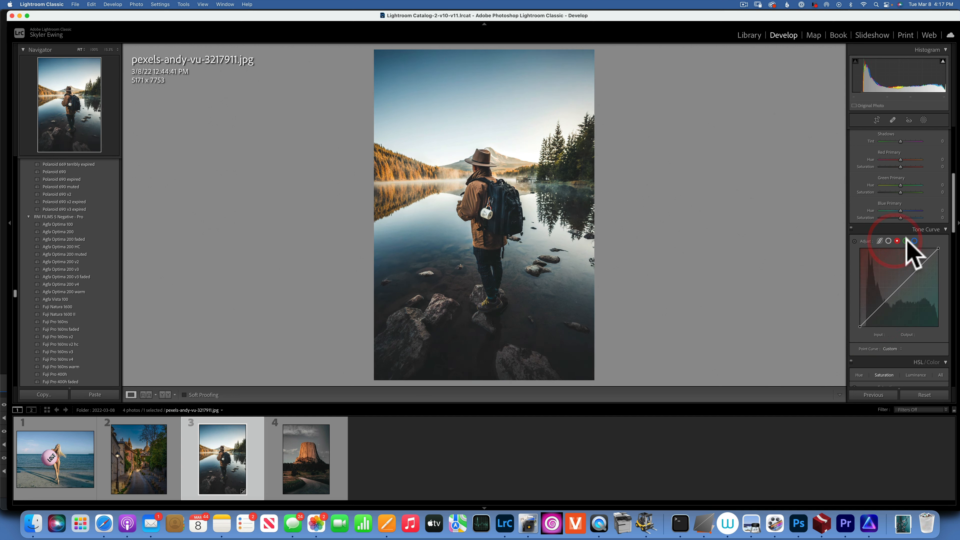
left_click(906, 240)
left_click(915, 241)
left_click(897, 241)
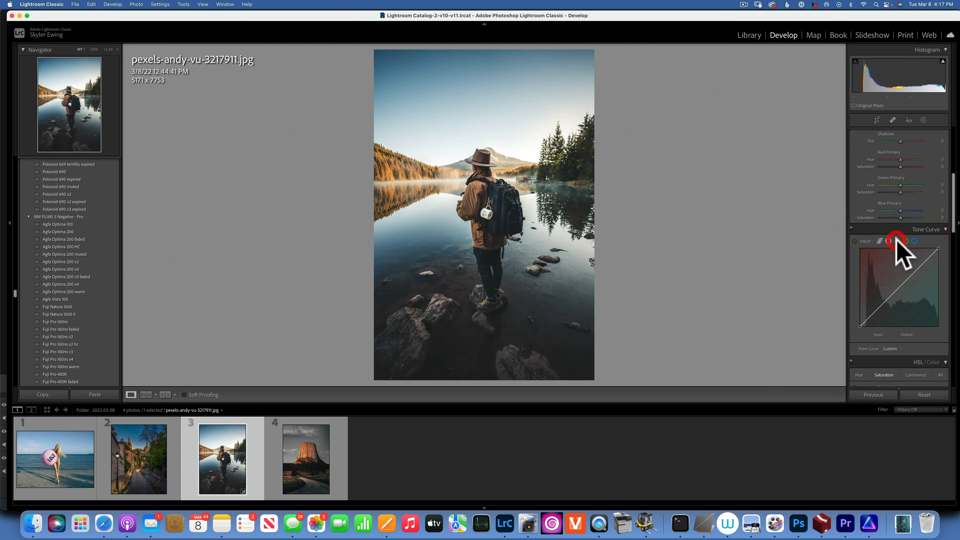
left_click(851, 229)
left_click(851, 229)
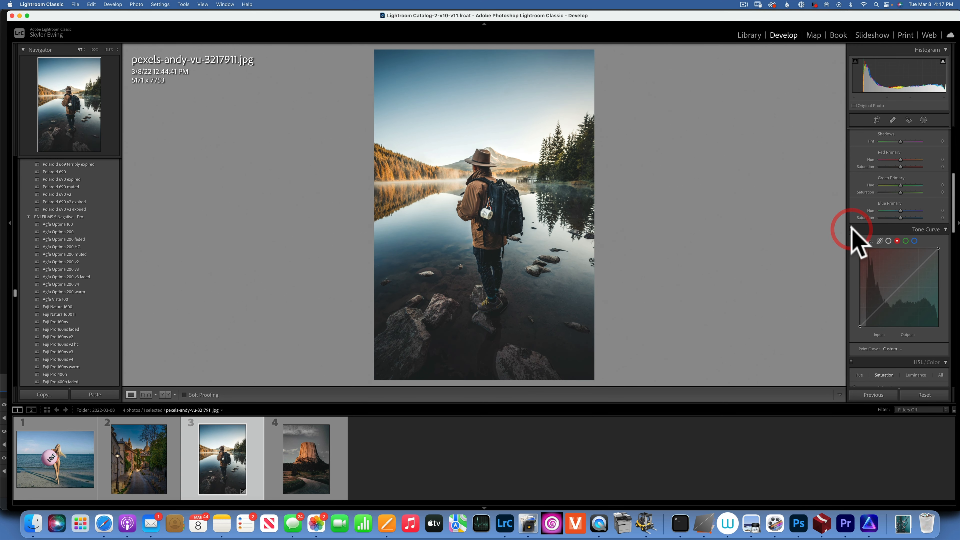
- View the Saturation and Luminance adjustments in the HSL settings
scroll(875, 238, "down", 3)
scroll(876, 235, "down", 3)
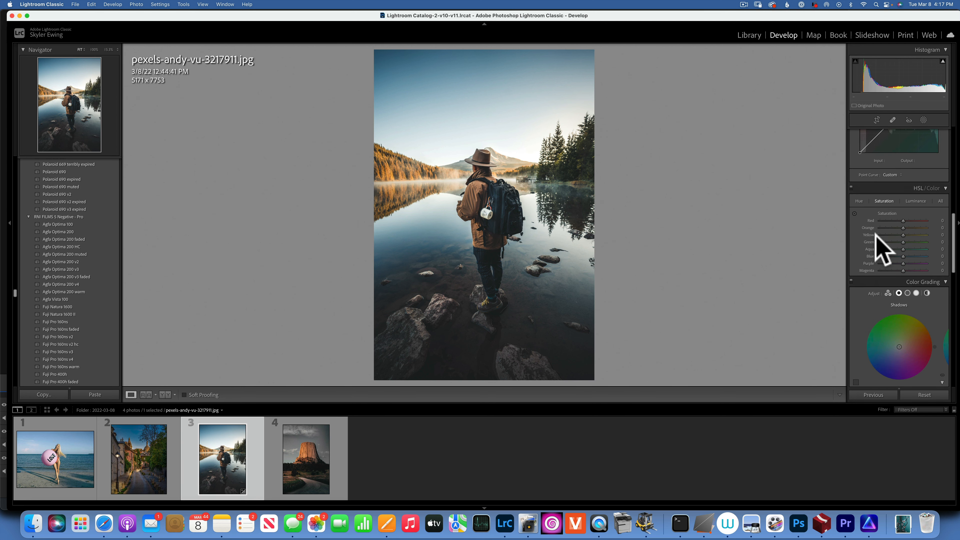
left_click(881, 201)
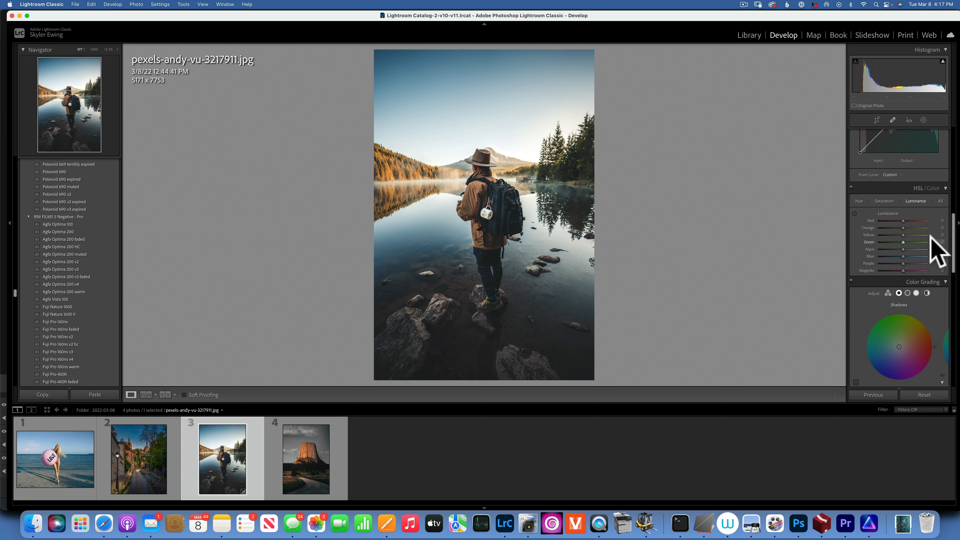
- Set the Color Grading Highlights to hue 53 and saturation 27
scroll(932, 242, "down", 4)
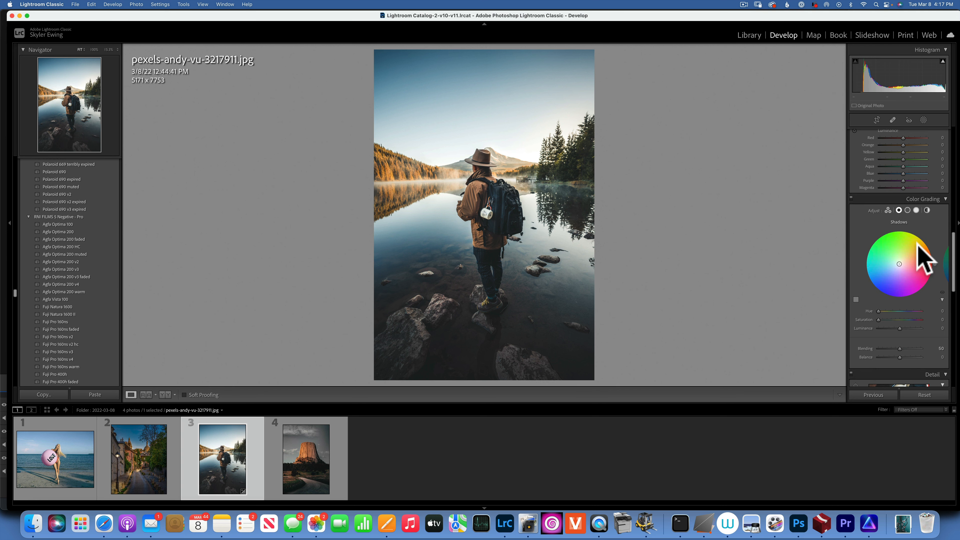
left_click(917, 211)
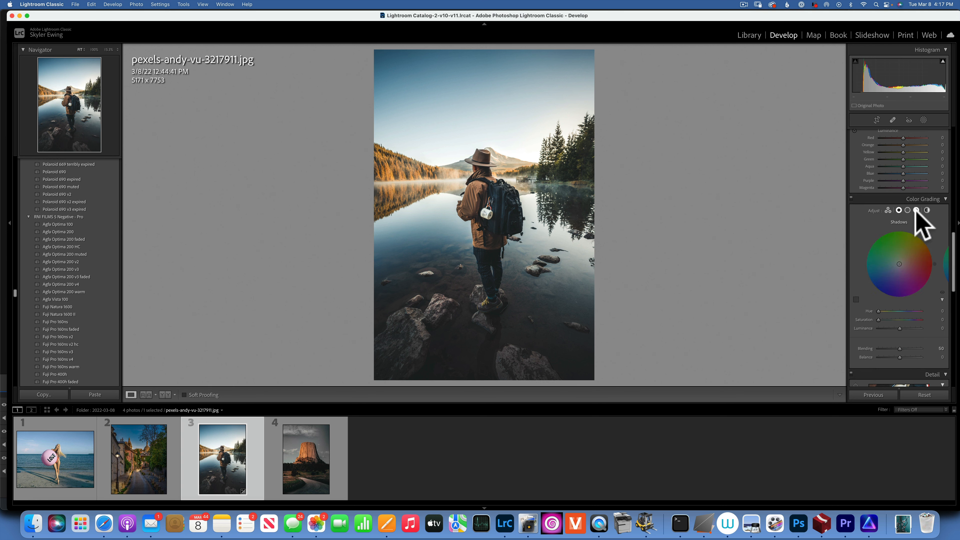
mouse_move(878, 312)
left_mouse_down()
mouse_move(959, 318)
mouse_move(881, 311)
mouse_move(893, 319)
left_mouse_up()
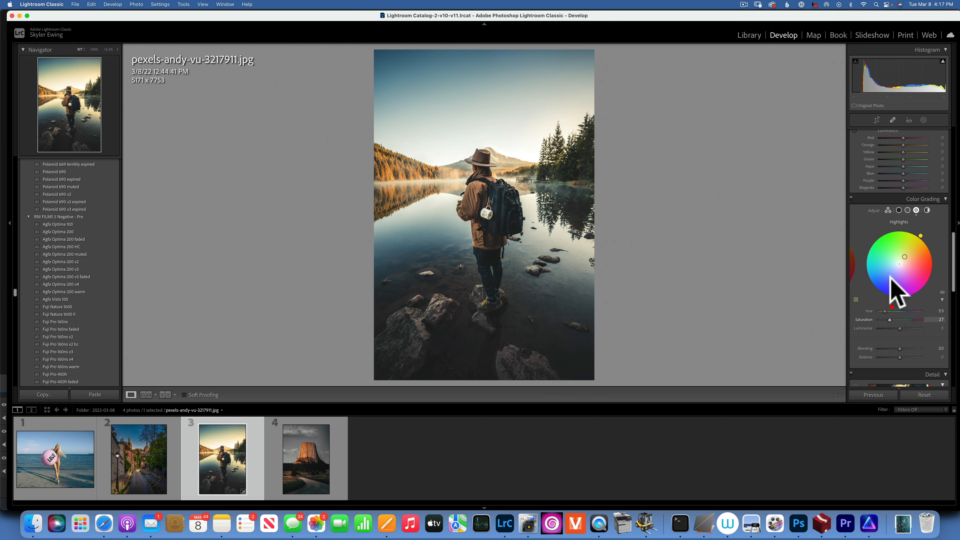
- Set the Color Grading Shadows to hue 189, saturation 14 and luminance +2
left_click(899, 210)
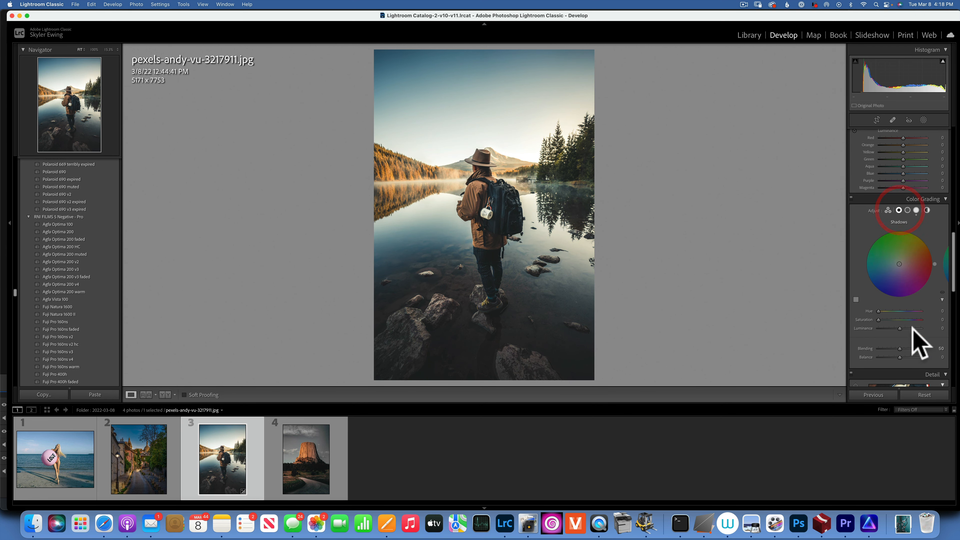
left_click(878, 314)
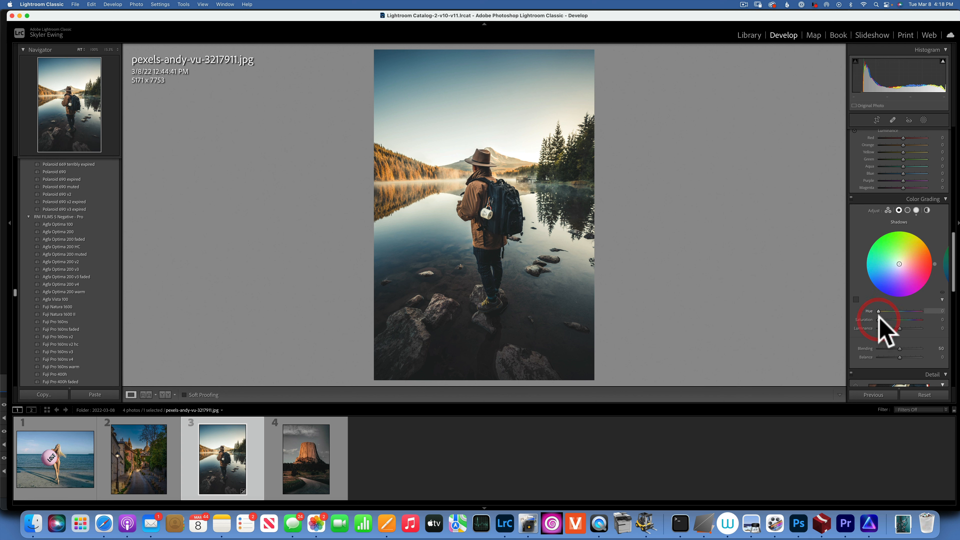
left_click_drag(878, 320, 956, 322)
mouse_move(879, 312)
left_mouse_down()
mouse_move(908, 310)
mouse_move(880, 319)
left_mouse_up()
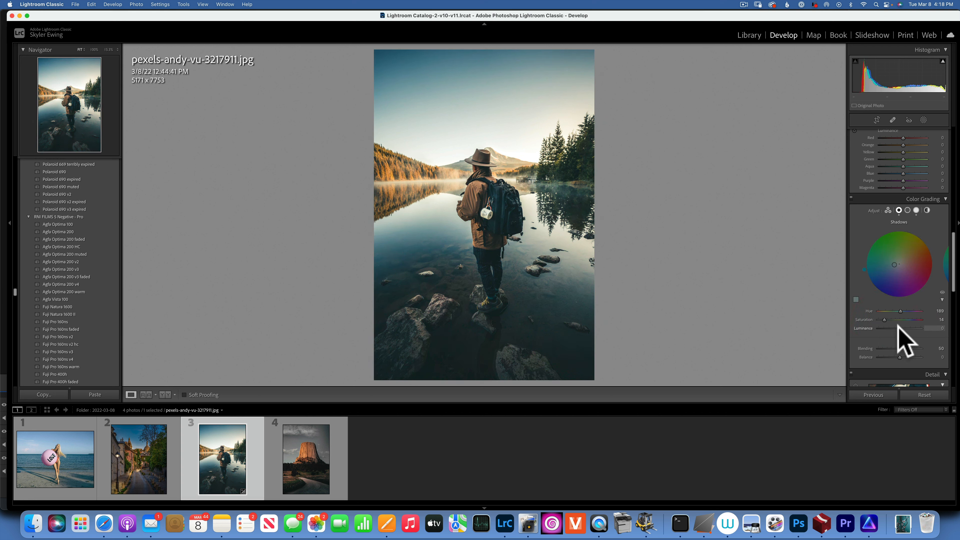
mouse_move(899, 328)
left_mouse_down()
mouse_move(884, 327)
mouse_move(913, 327)
mouse_move(888, 328)
left_mouse_up()
- Compare the photo with Color Grading switched off and on
left_click(850, 197)
left_click(851, 198)
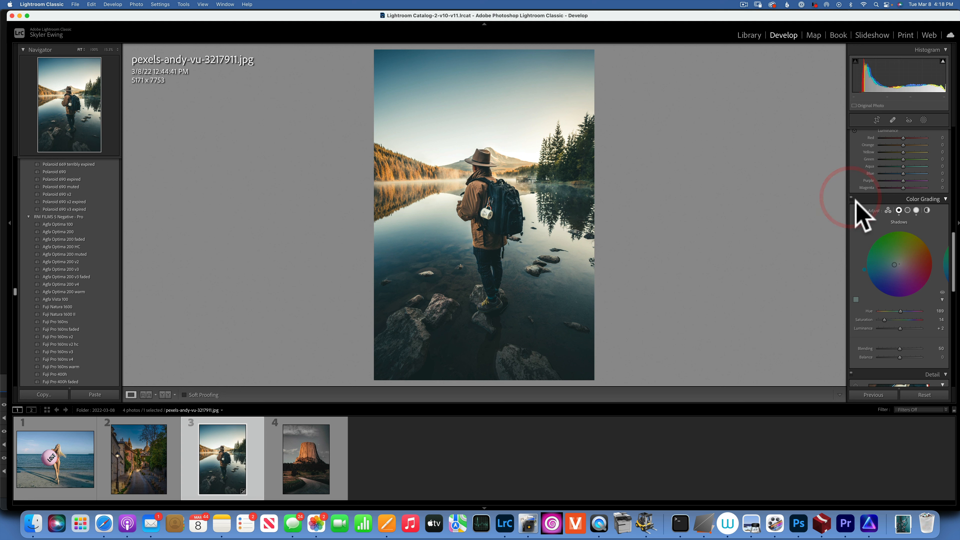
left_click(851, 197)
left_click(850, 198)
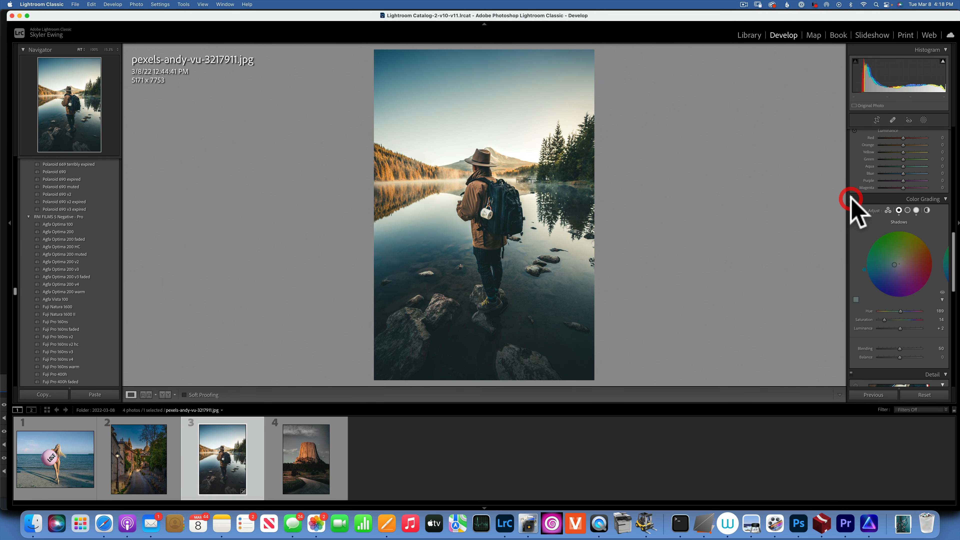
- Set the Sharpening Amount to 90 and the Masking to 88, using the edge mask preview
scroll(915, 272, "down", 5)
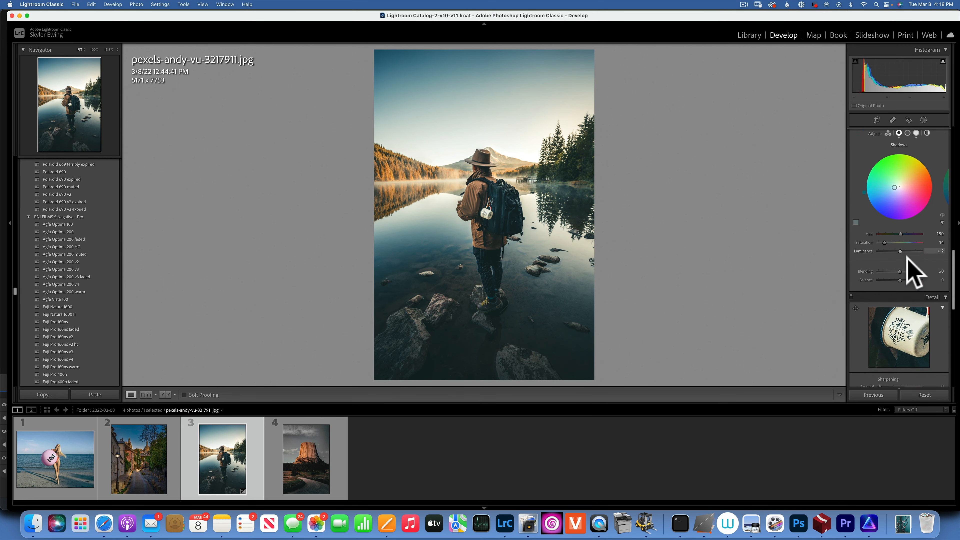
scroll(898, 286, "down", 2)
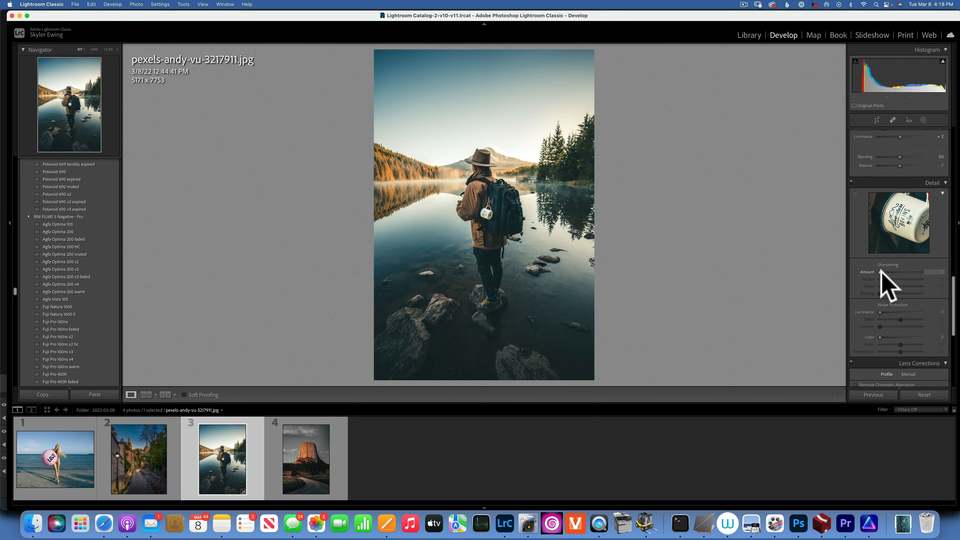
left_click(905, 272)
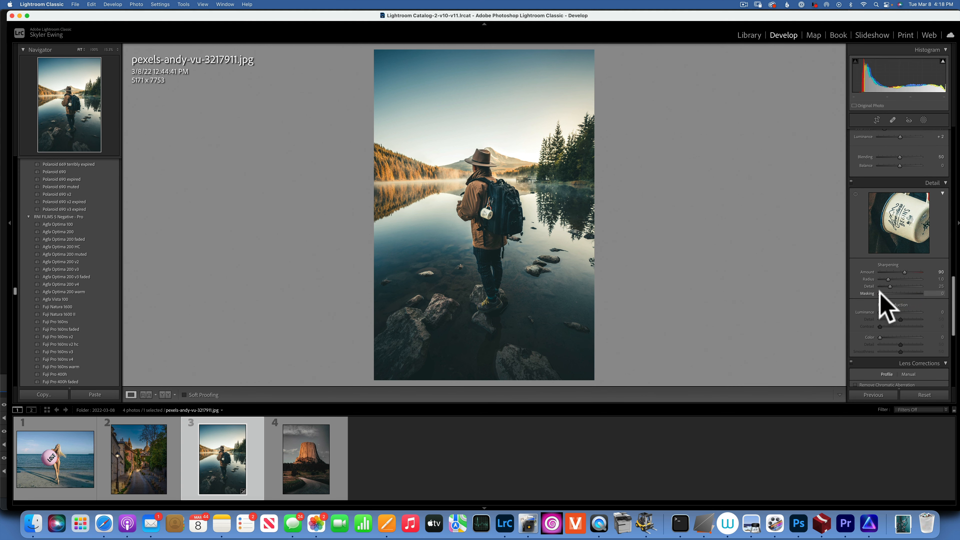
key("alt")
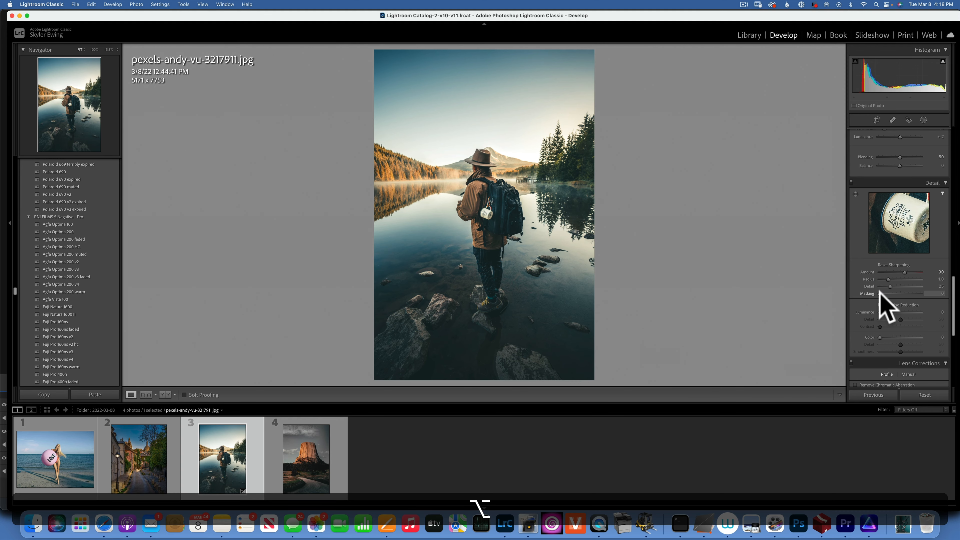
left_click_drag(879, 292, 905, 295)
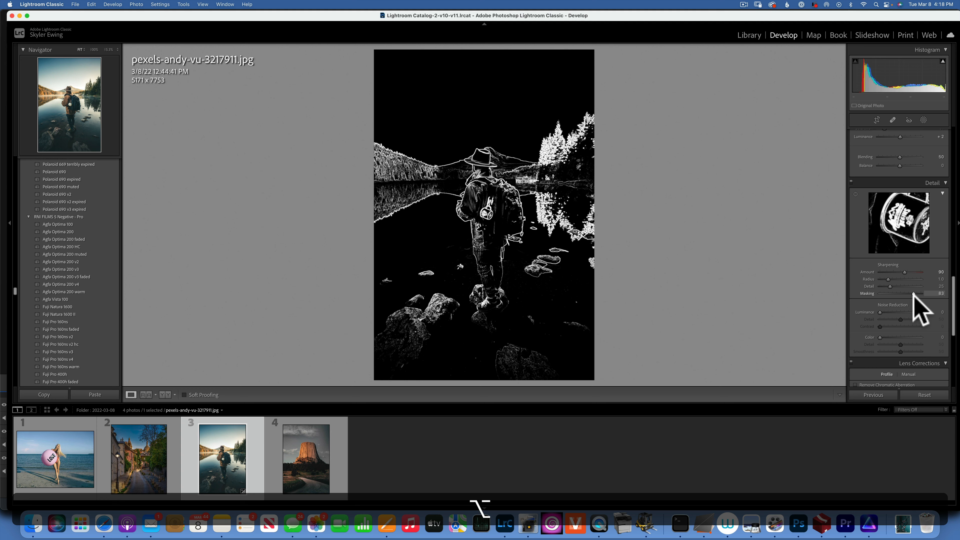
left_click_drag(914, 294, 916, 294)
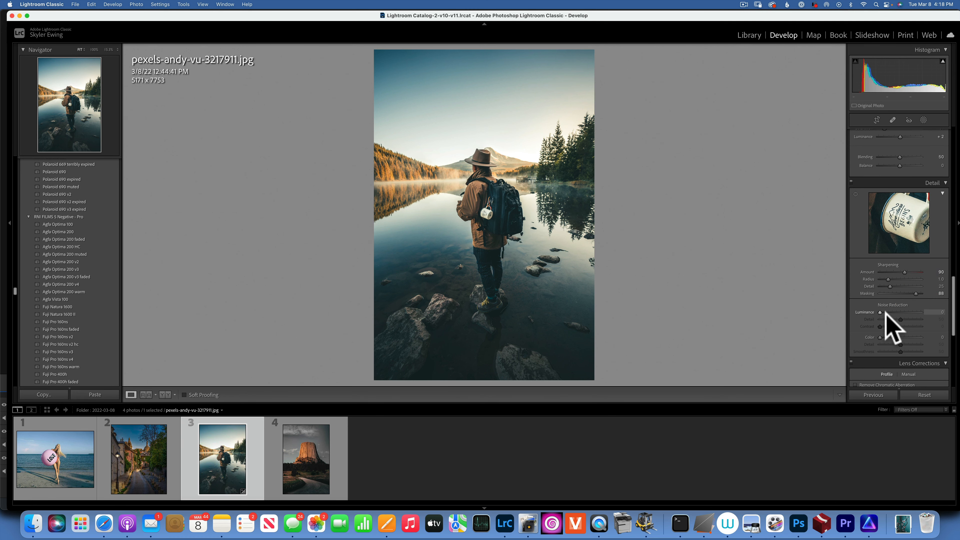
- Try adjusting Whites and Blacks with the clipping preview, and reset both to 0
scroll(885, 313, "up", 15)
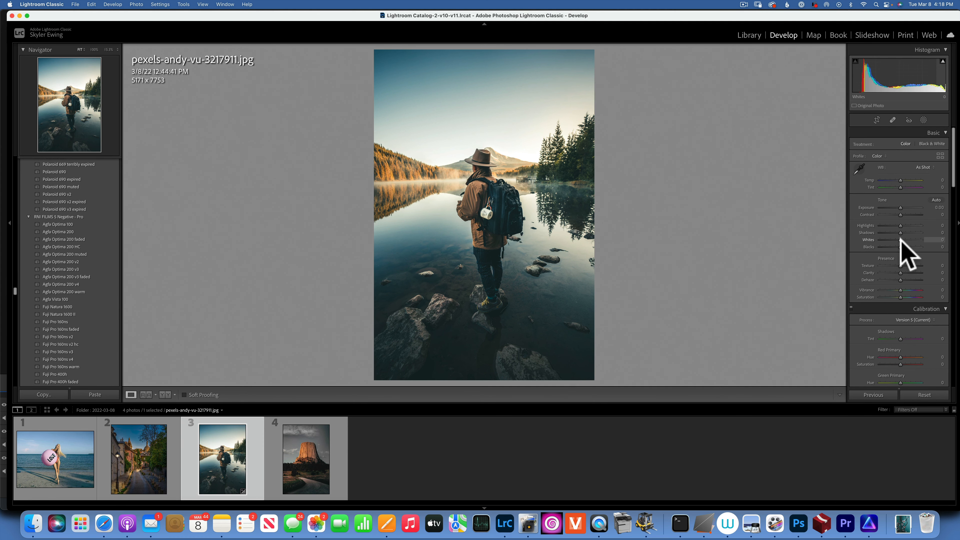
key("alt")
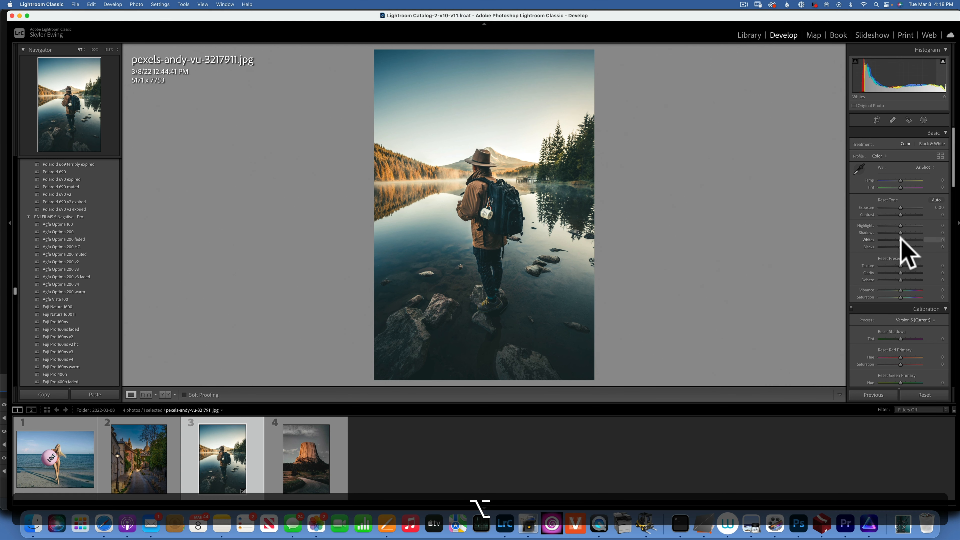
mouse_move(901, 239)
left_mouse_down()
mouse_move(913, 241)
mouse_move(840, 242)
mouse_move(901, 247)
left_mouse_up()
double_click(869, 240)
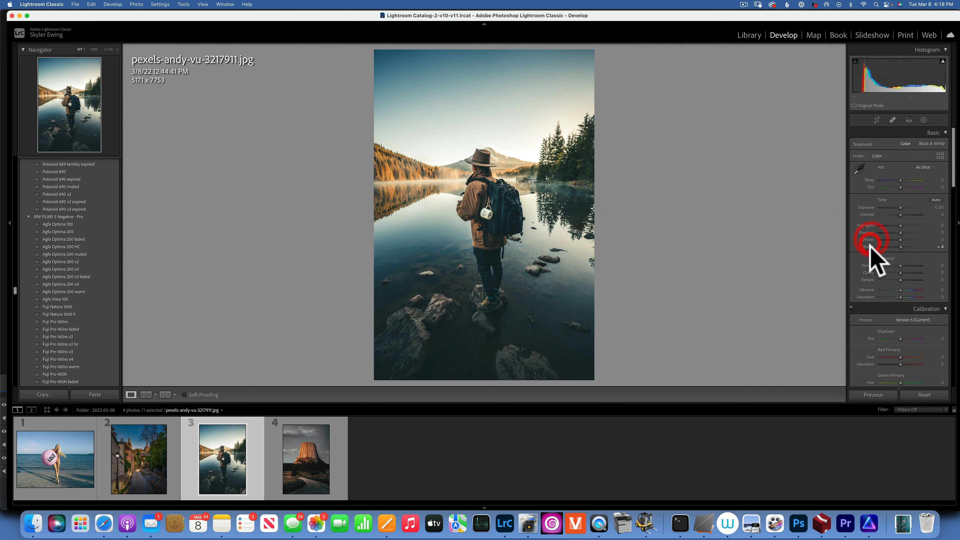
- Switch off the Tone Curve adjustments and try a Blacks adjustment with the clipping preview
scroll(908, 265, "down", 15)
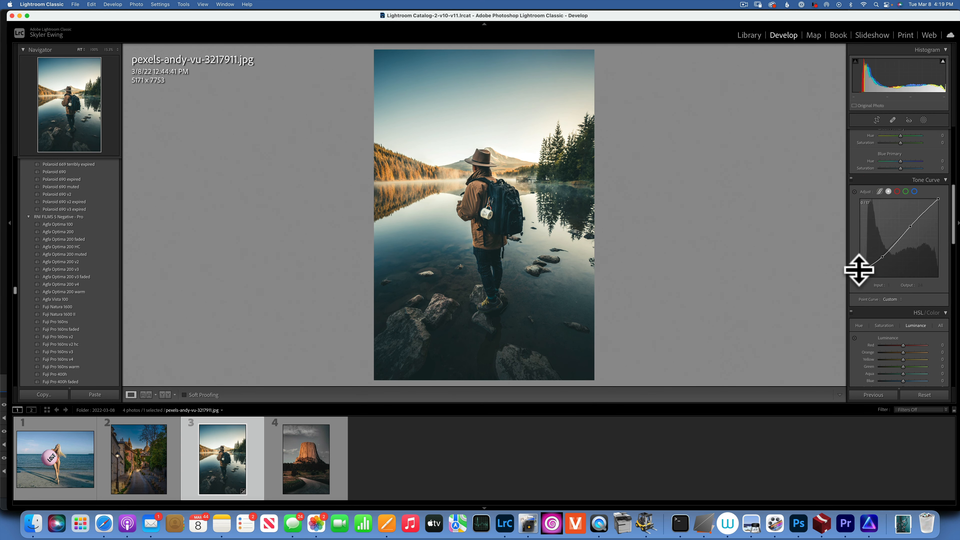
left_click(853, 179)
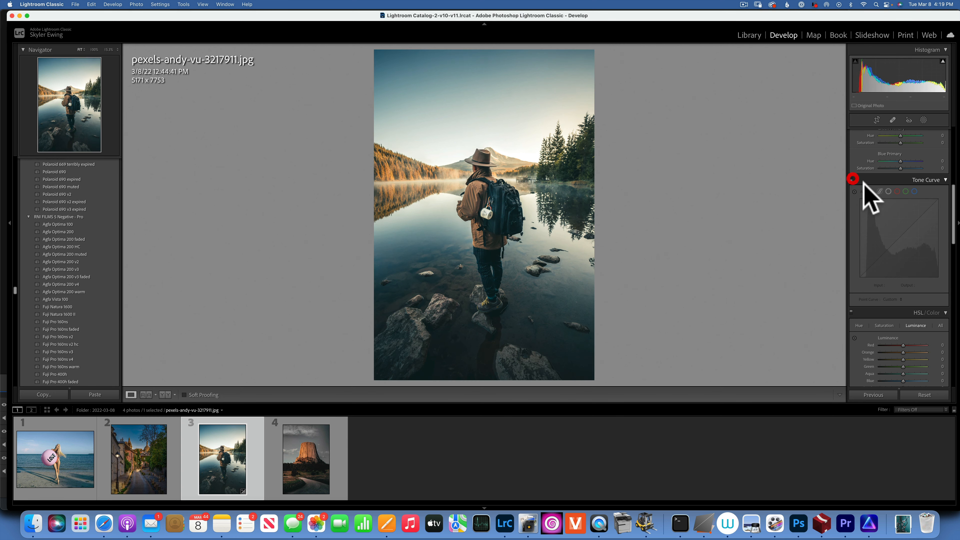
scroll(863, 181, "up", 15)
key("alt")
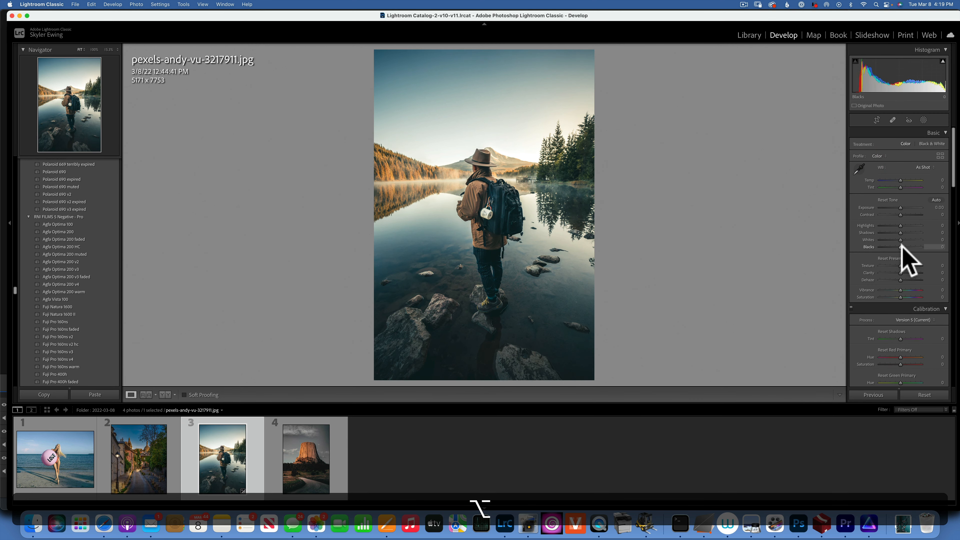
left_click_drag(902, 246, 872, 257)
scroll(900, 257, "down", 5)
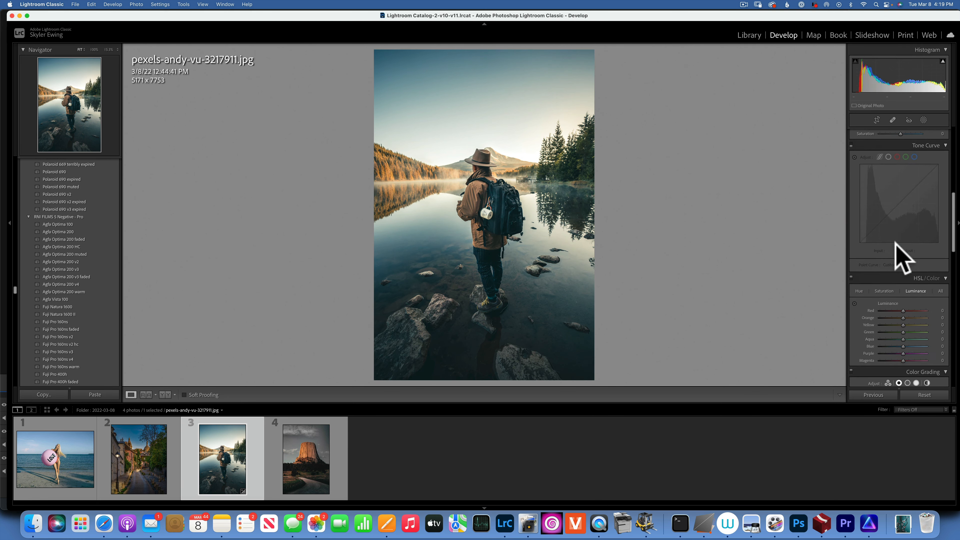
- Enable Remove Chromatic Aberration and Profile Corrections in the Lens Corrections
scroll(900, 253, "down", 6)
scroll(899, 250, "down", 5)
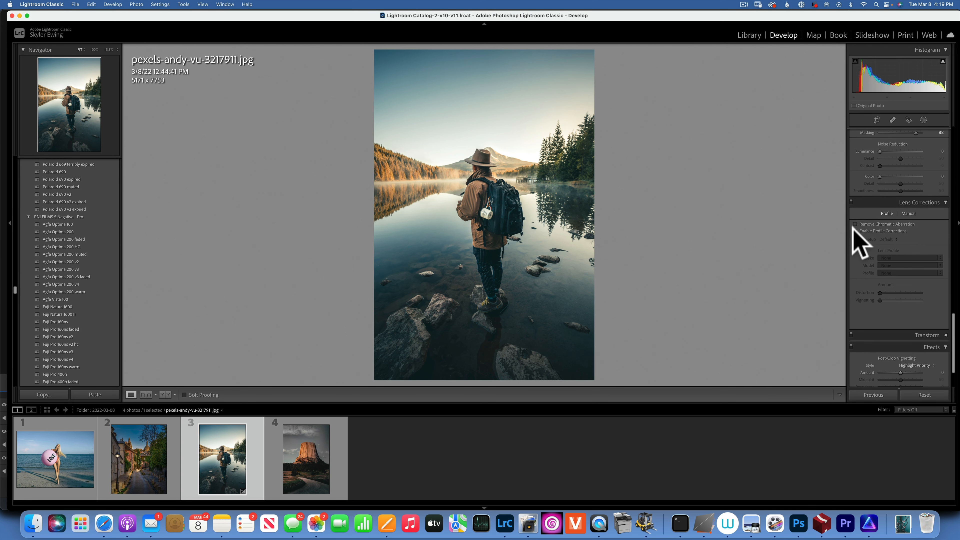
left_click(855, 225)
left_click(856, 231)
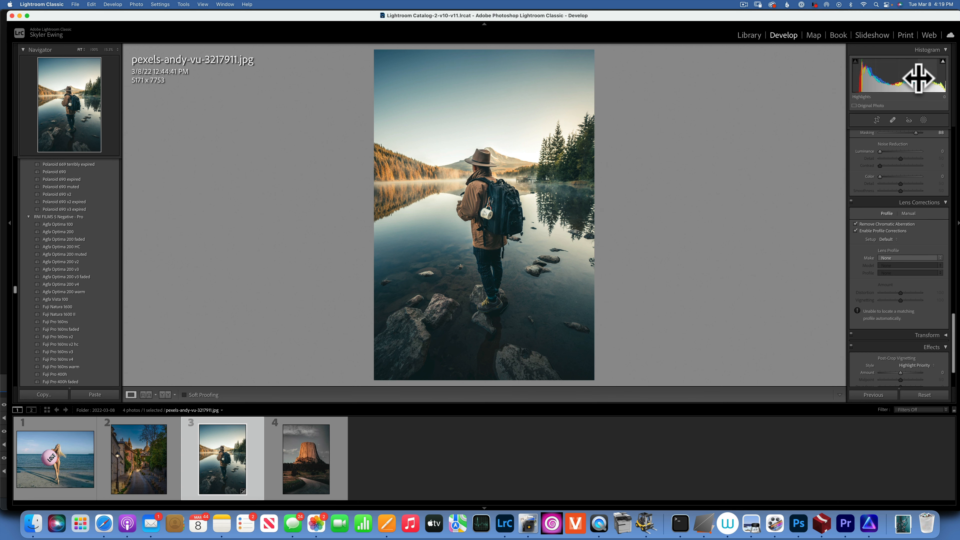
- Adjust the tones directly in the histogram, setting Whites to +7, Shadows to +71 and Exposure to -0.06
scroll(924, 184, "up", 20)
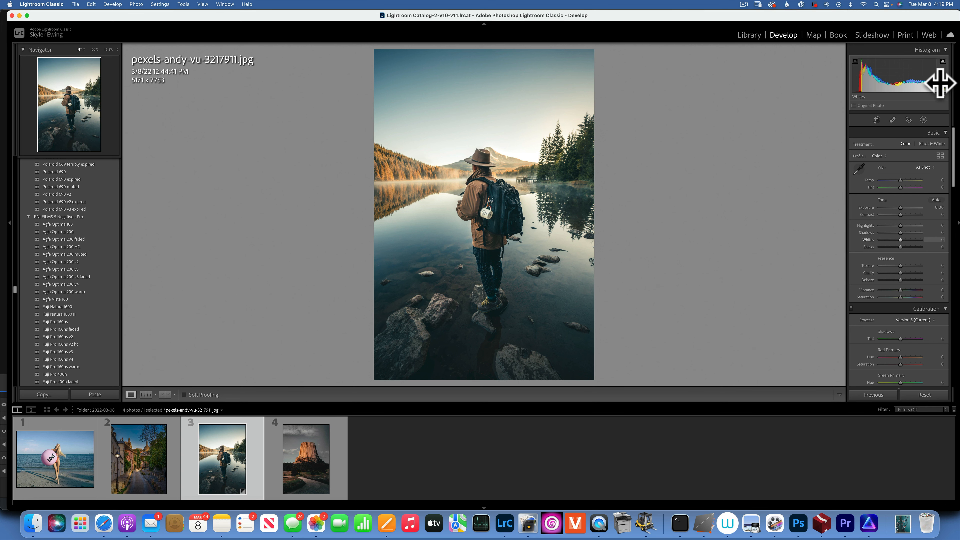
mouse_move(940, 84)
left_mouse_down()
mouse_move(956, 83)
mouse_move(907, 83)
mouse_move(959, 83)
mouse_move(939, 81)
left_mouse_up()
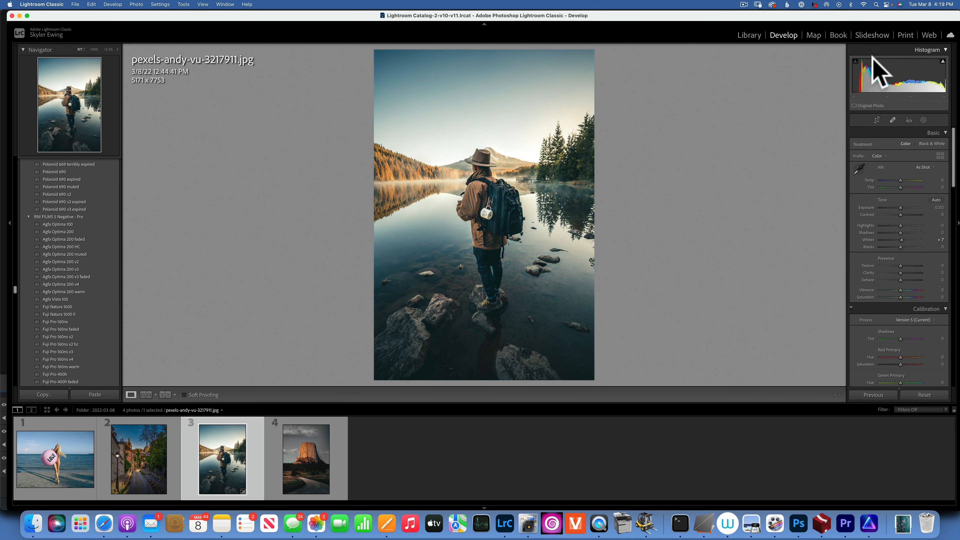
mouse_move(869, 82)
left_mouse_down()
mouse_move(847, 81)
mouse_move(921, 81)
mouse_move(866, 90)
left_mouse_up()
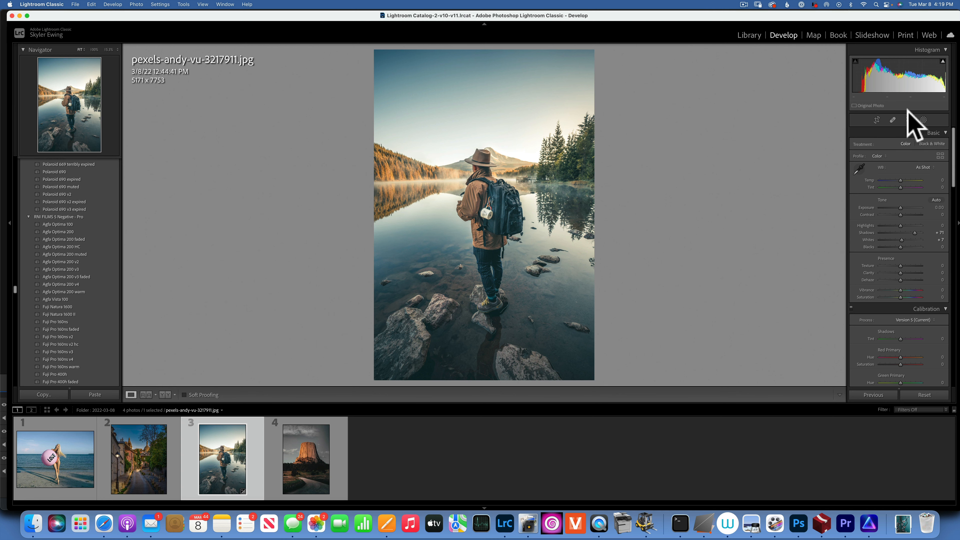
mouse_move(900, 74)
left_mouse_down()
mouse_move(883, 75)
mouse_move(900, 78)
left_mouse_up()
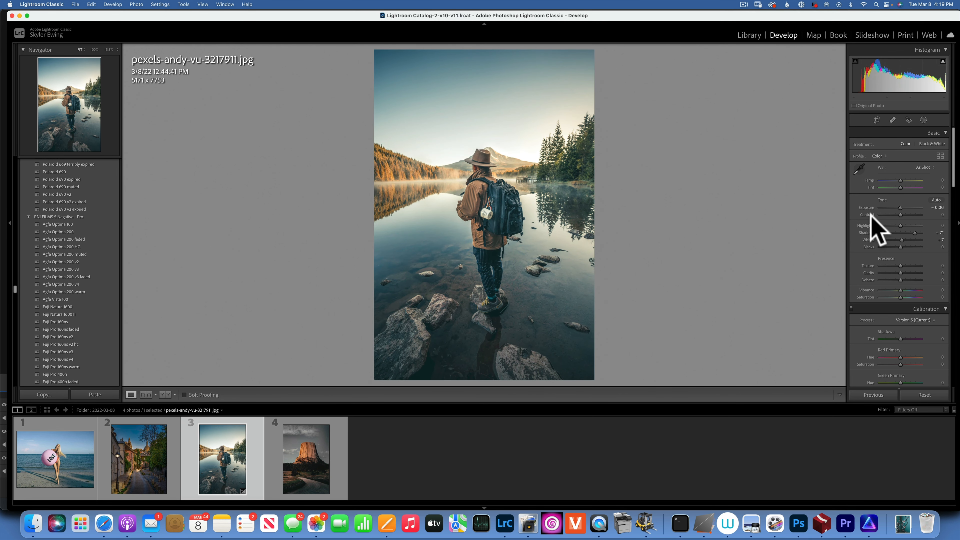
- Apply the automatic tone adjustment to the photo and review the Basic settings
scroll(876, 231, "down", 15)
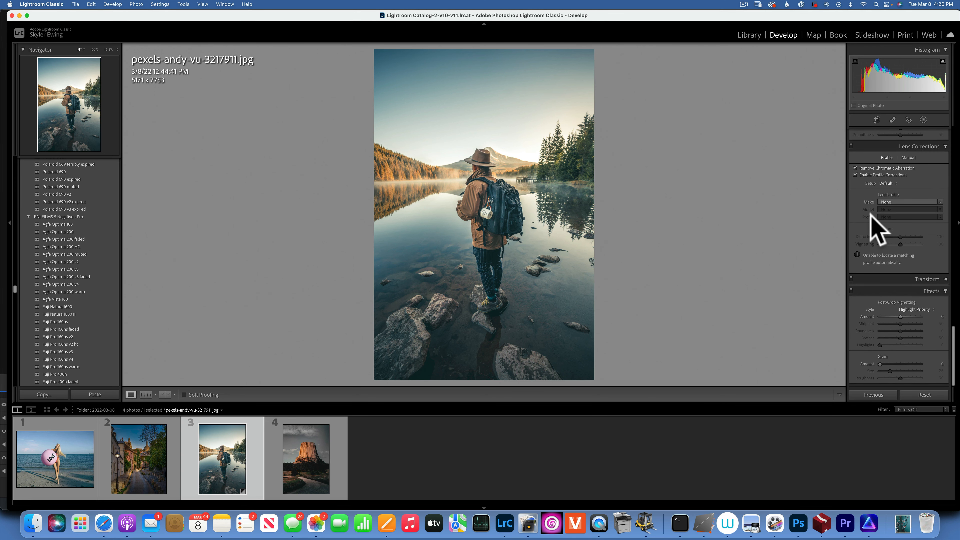
scroll(877, 230, "up", 15)
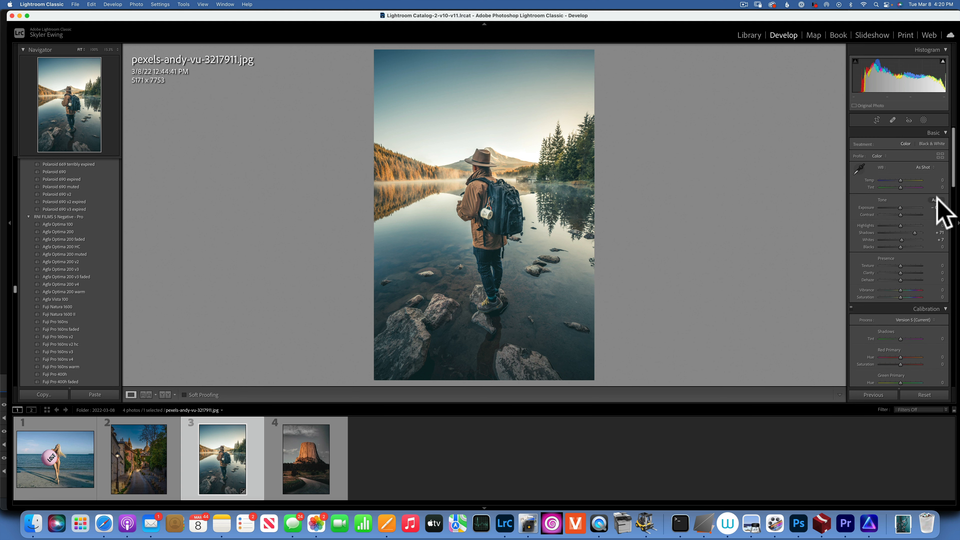
left_click(937, 199)
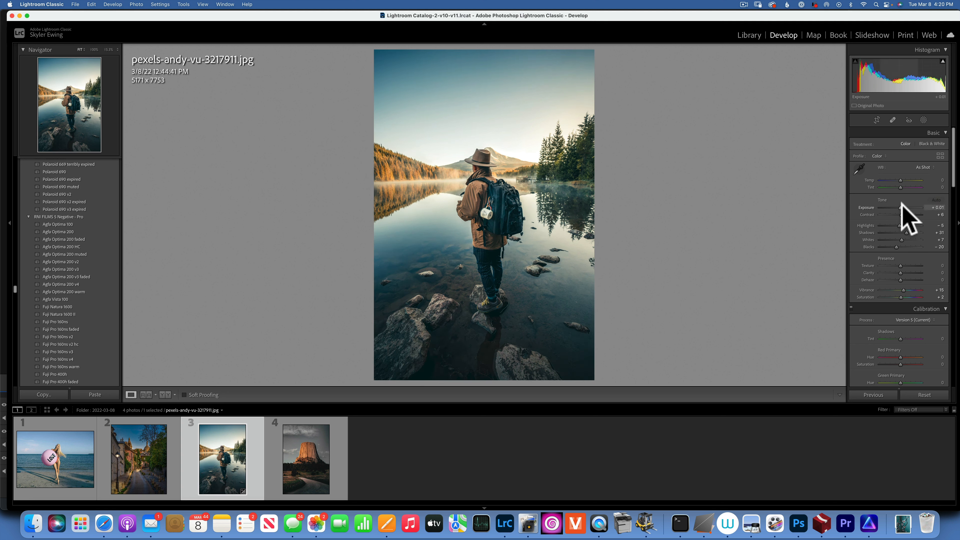
scroll(902, 203, "down", 3)
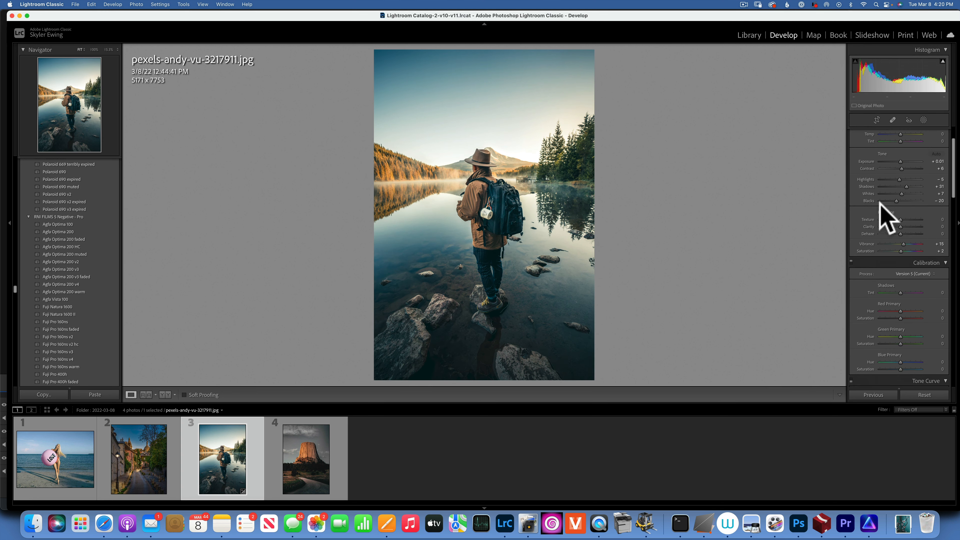
scroll(916, 222, "up", 3)
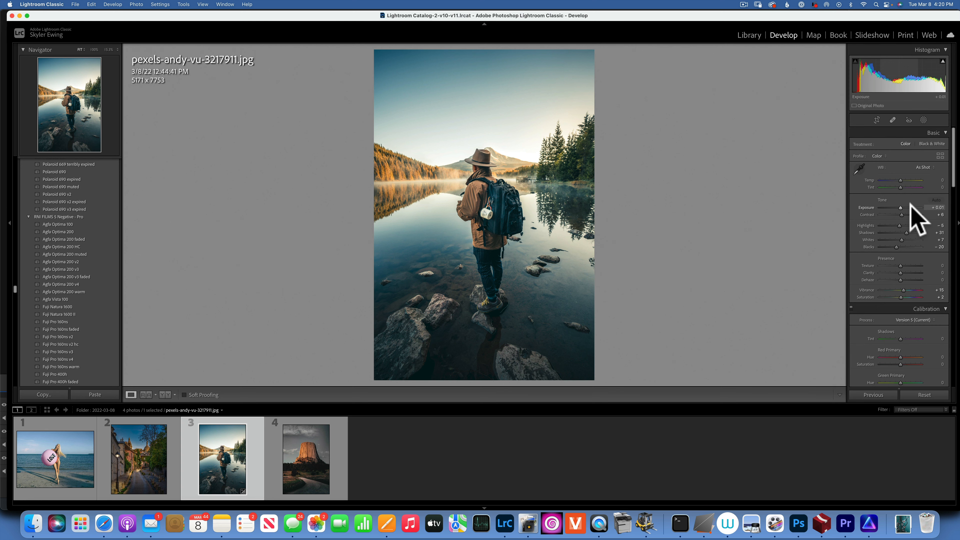
- Straighten the photo by about -0.84 degrees by tracing a level line along the lake's far shoreline
left_click(877, 120)
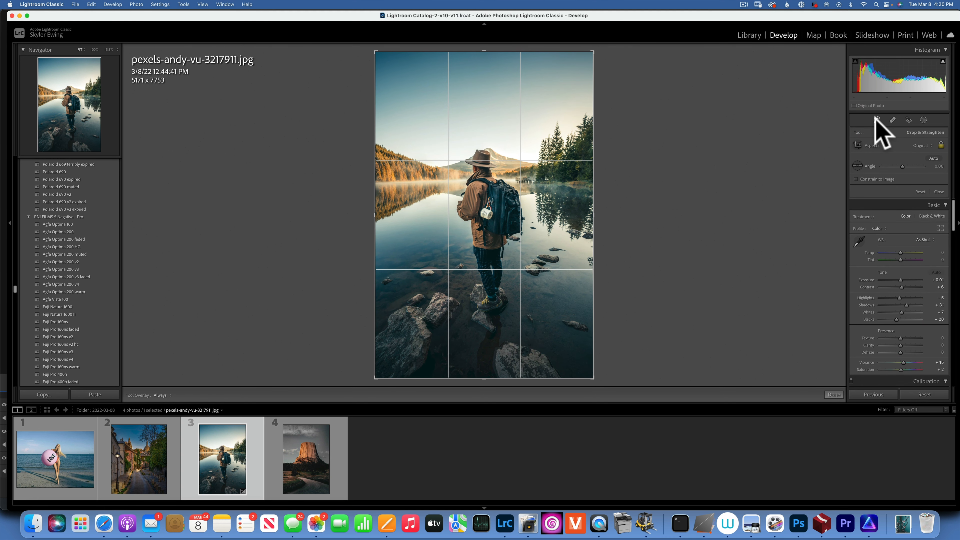
left_click(859, 165)
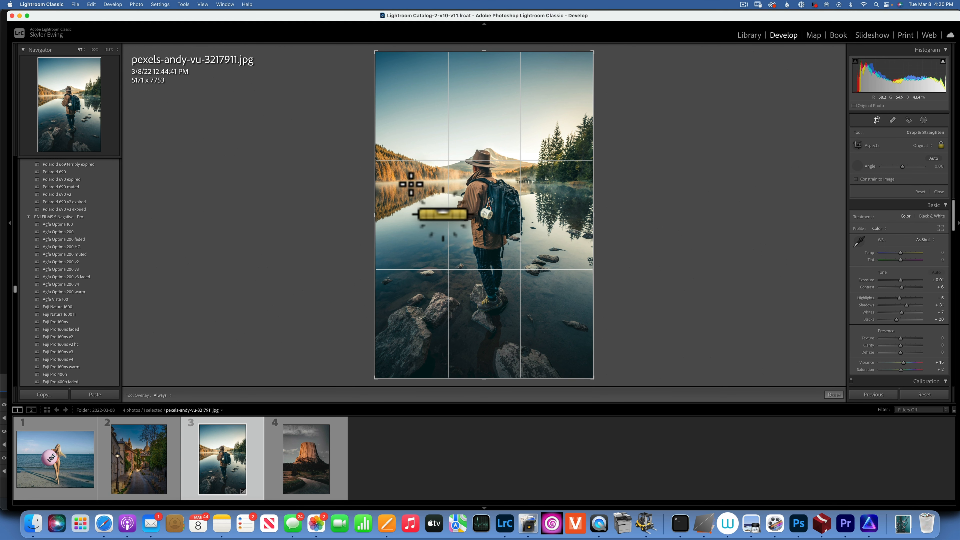
left_click_drag(405, 179, 504, 182)
left_click_drag(564, 182, 564, 183)
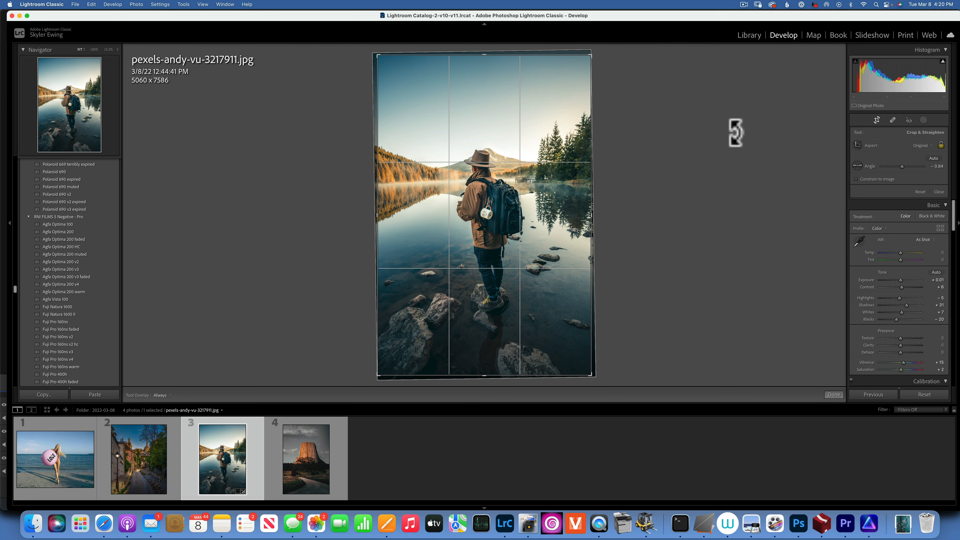
- Reset all Develop adjustments on the hiker photo and close the Crop & Straighten tool
left_click(928, 394)
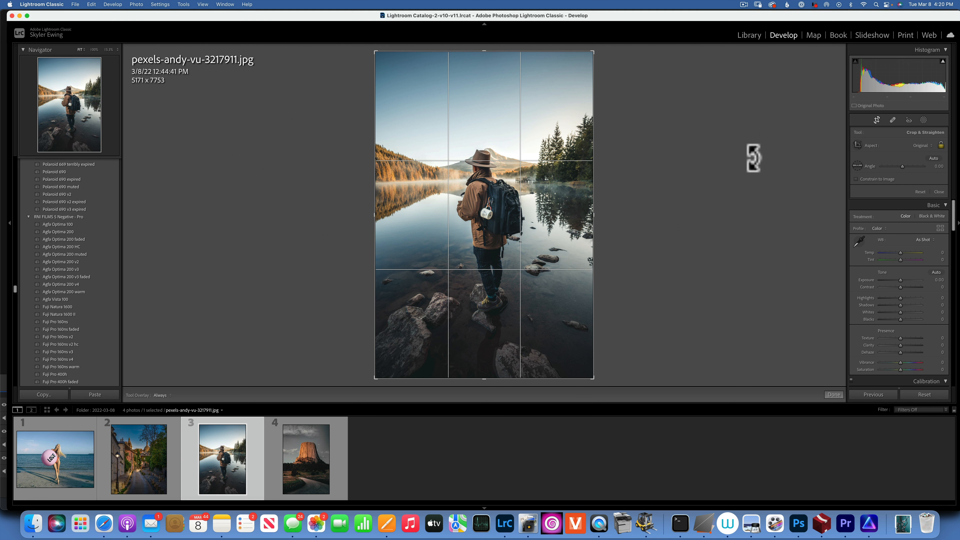
left_click(781, 37)
left_click(876, 121)
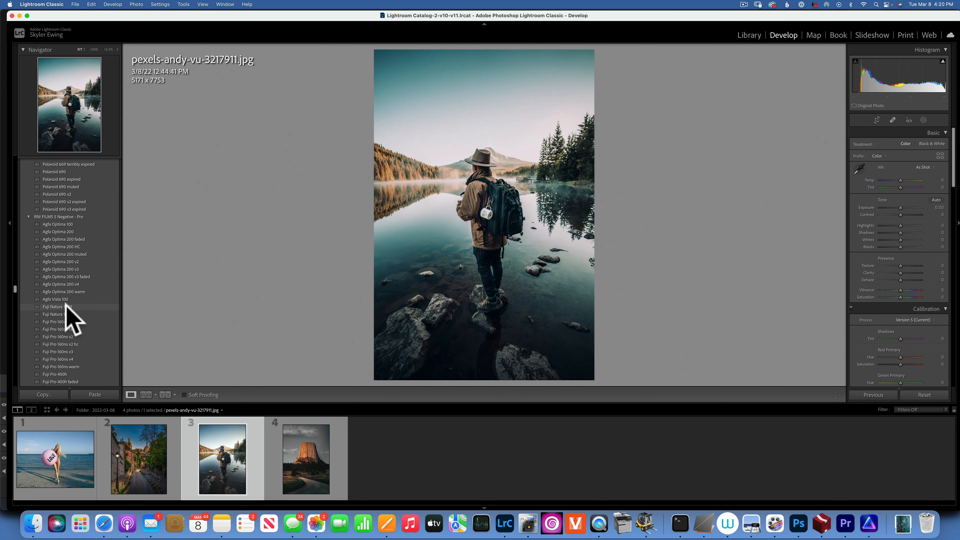
- Preview the Fuji film presets on the photo and apply the Kodak Gold 200 v3 preset
scroll(68, 346, "down", 4)
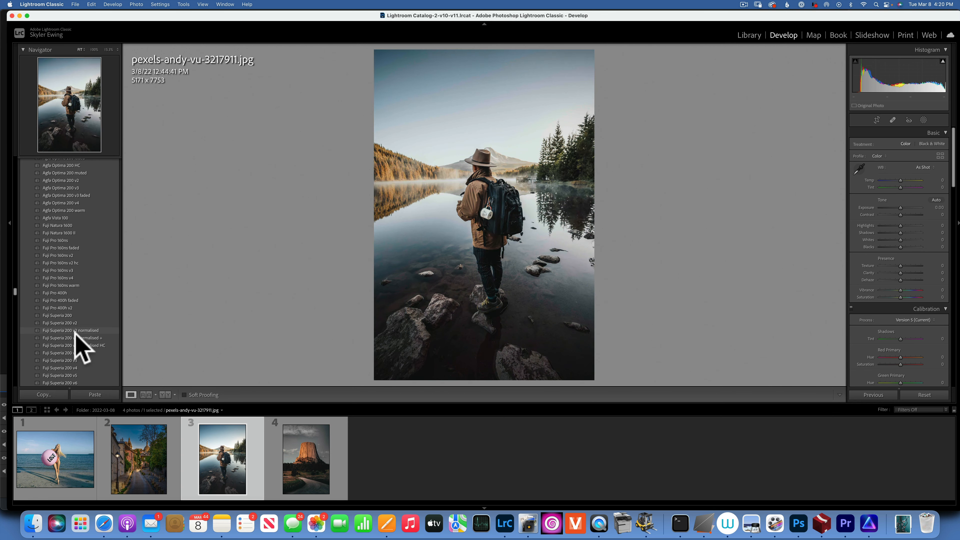
scroll(76, 382, "down", 2)
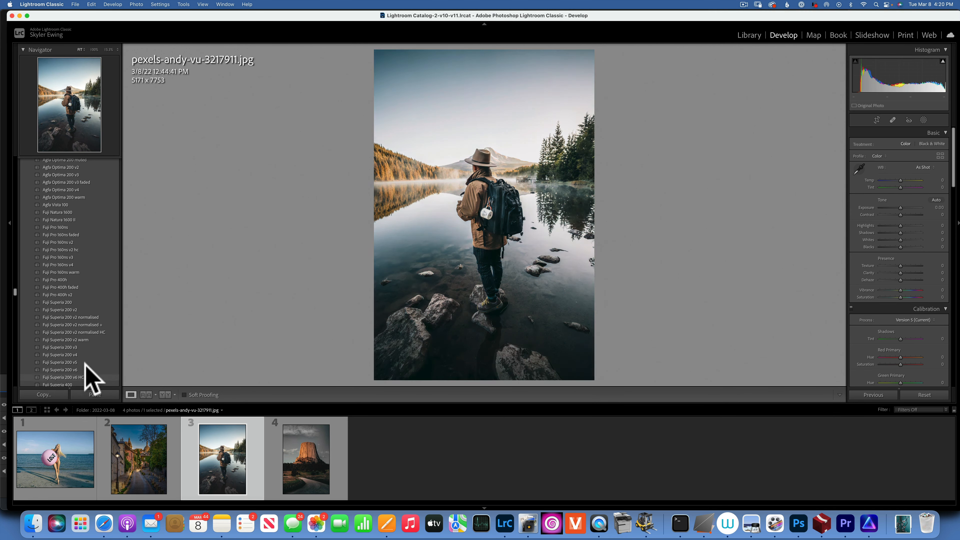
scroll(84, 339, "down", 6)
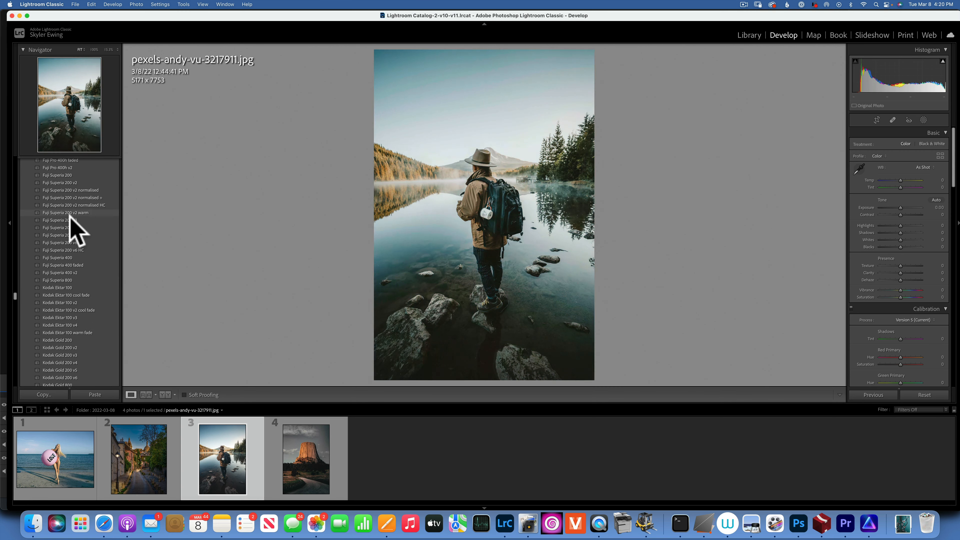
left_click(77, 356)
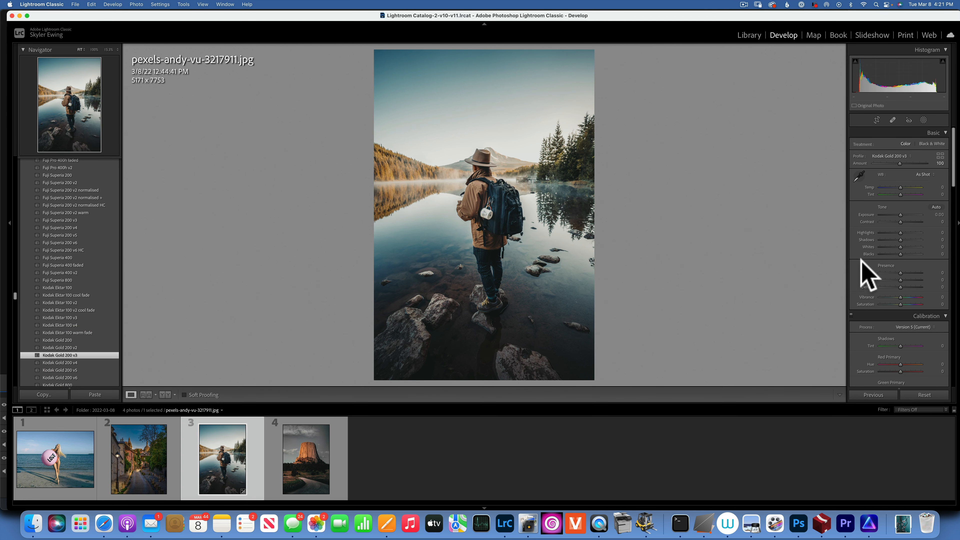
- Check the adjustment settings under the applied preset and compare the photo before and after
scroll(863, 275, "down", 10)
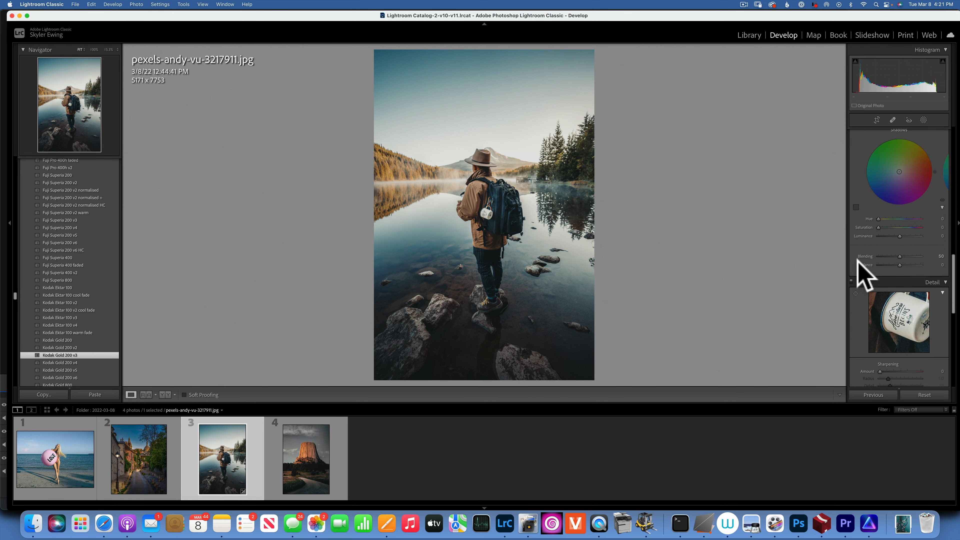
scroll(857, 262, "up", 10)
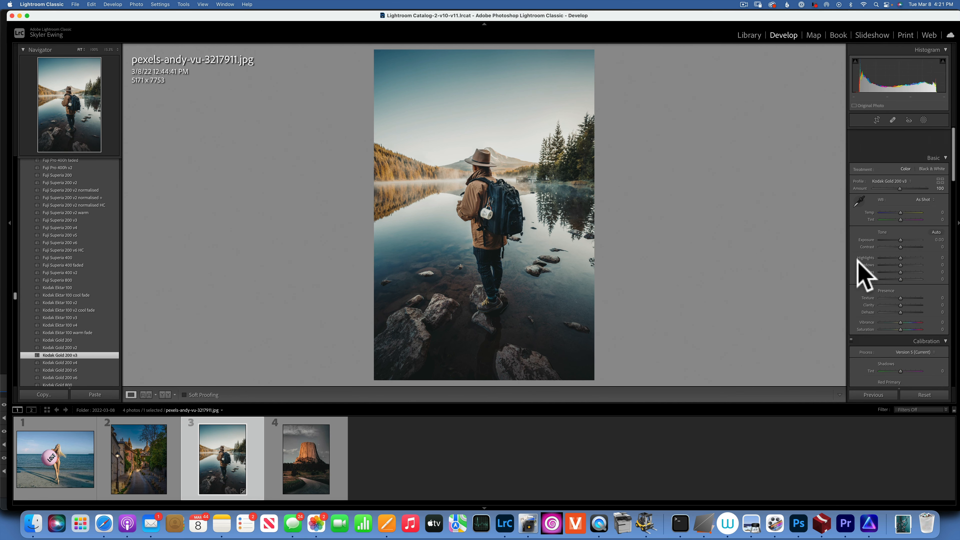
key("backslash")
key("backslash")
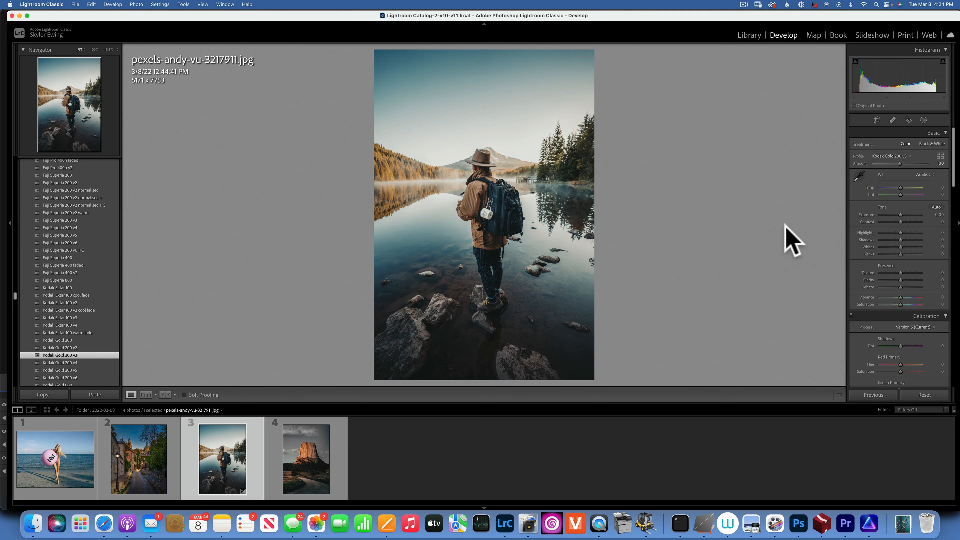
- Reset all Develop adjustments to remove the preset, and open the options for adding a new mask
left_click(924, 394)
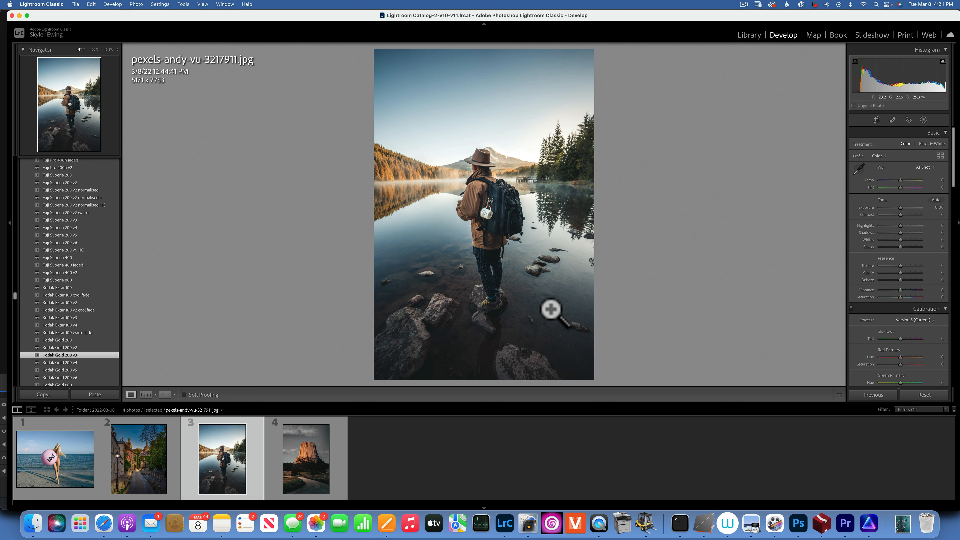
left_click(923, 121)
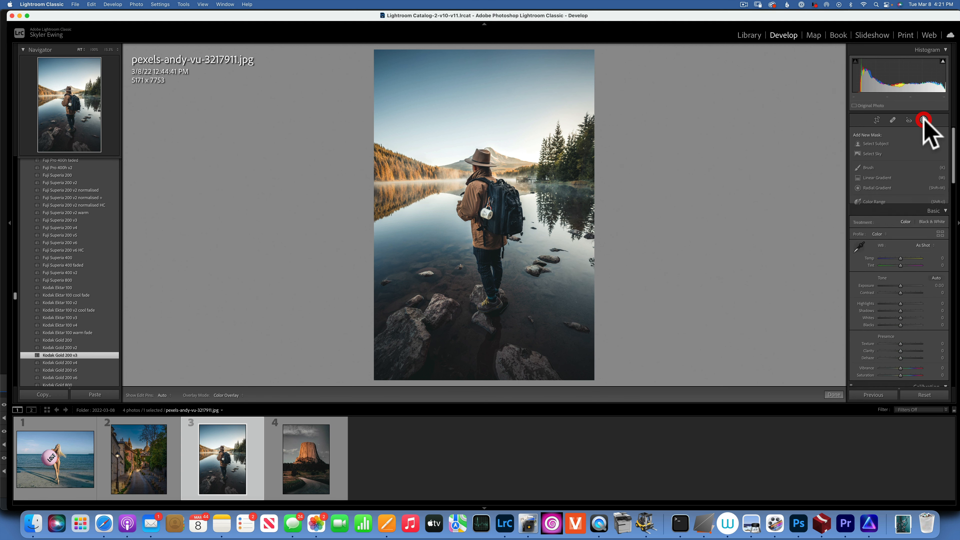